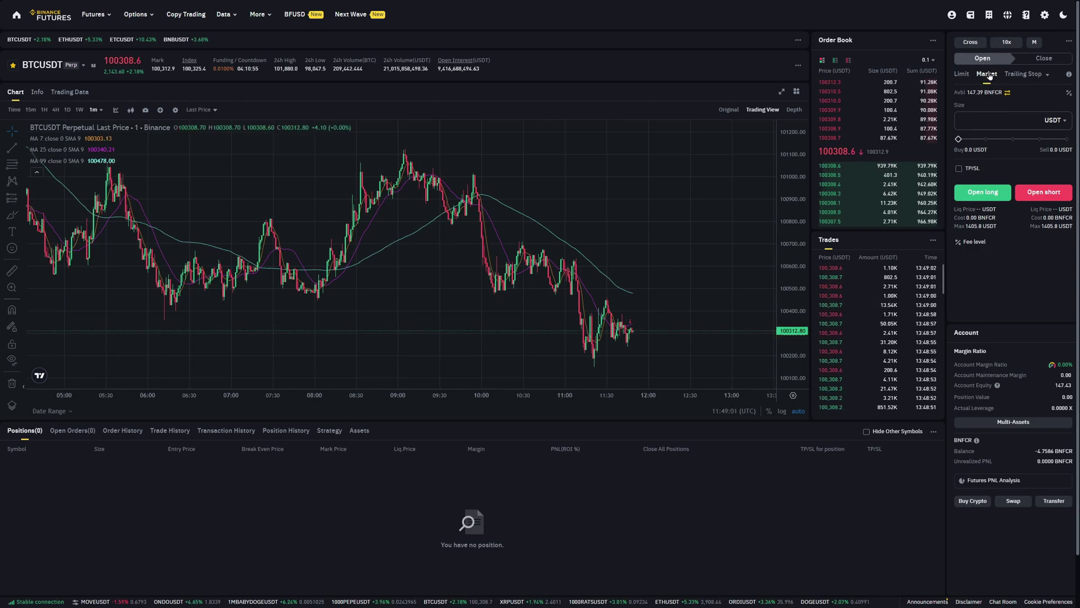
# Set the BTCUSDT market order size to 100% of the available balance.
pyautogui.click(987, 119)
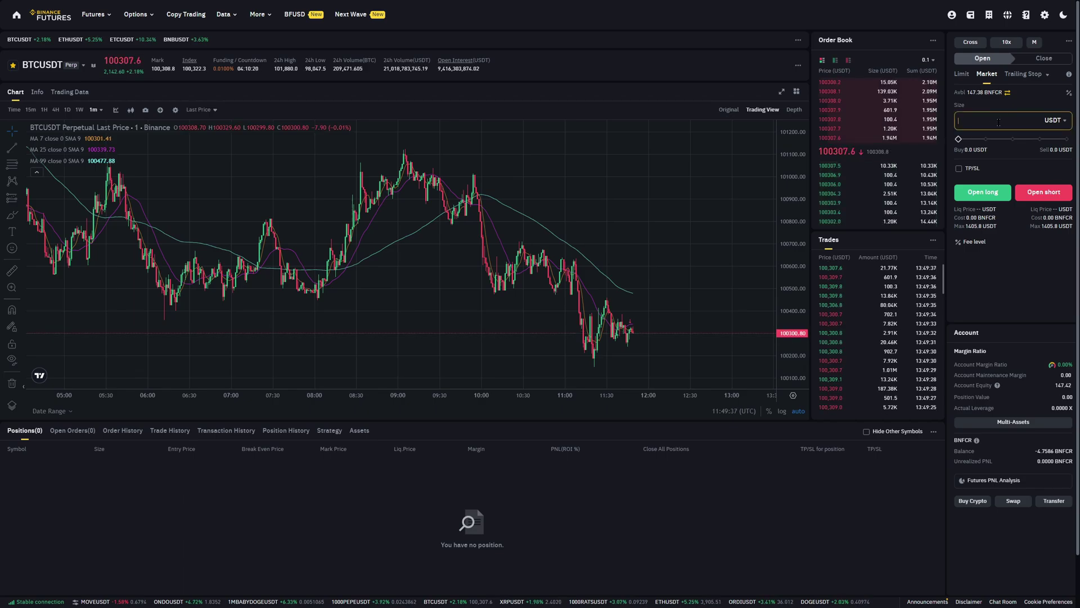
pyautogui.moveTo(959, 139); pyautogui.dragTo(1068, 148)
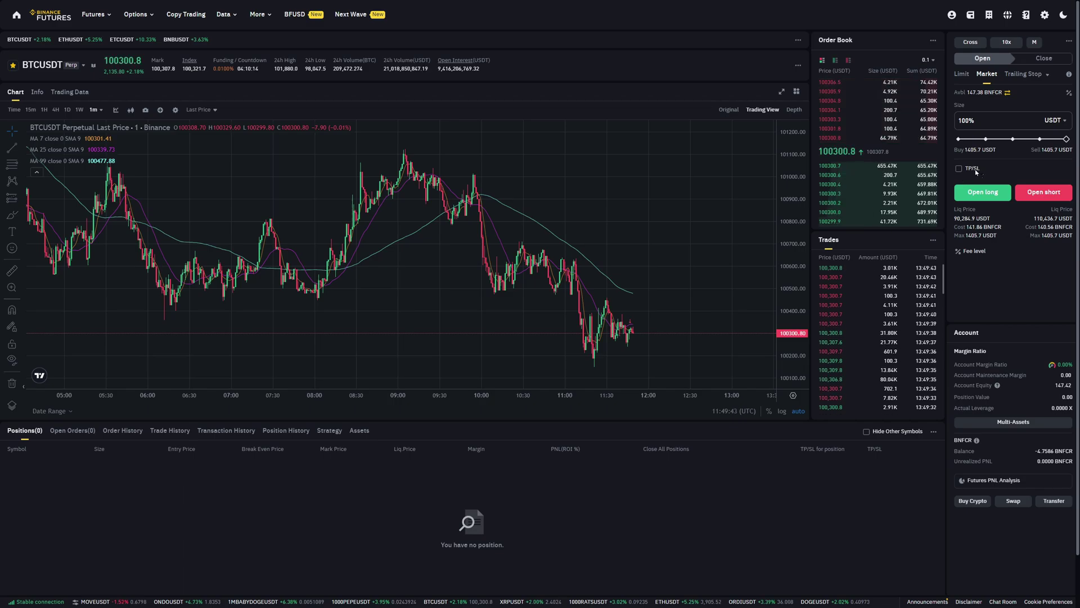
pyautogui.moveTo(974, 172)
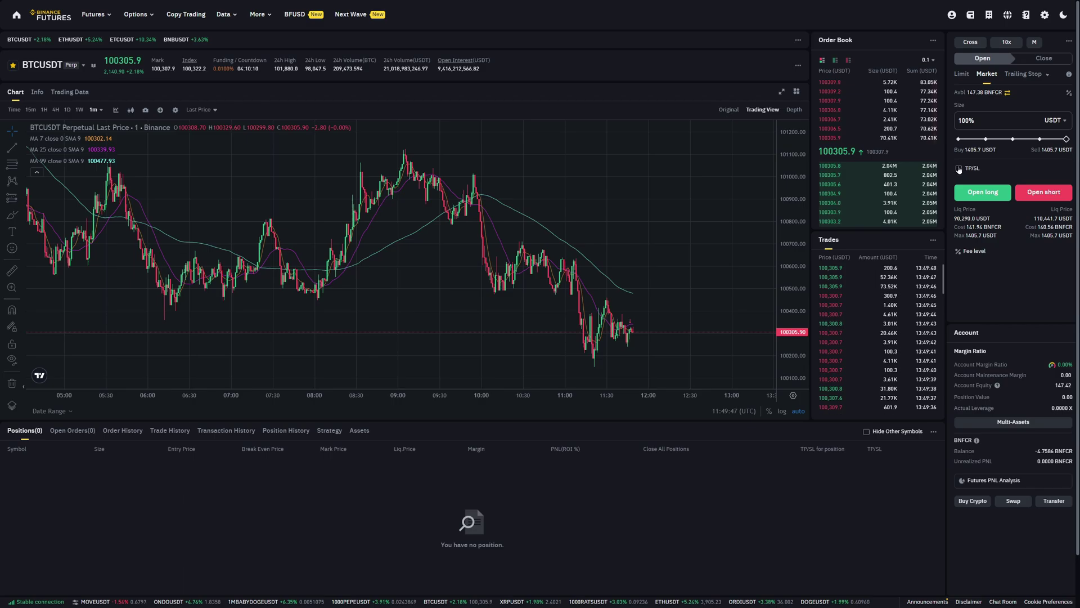
# Enable TP/SL with take profit 110000 and stop loss 95000, and open the long position at market.
pyautogui.click(959, 169)
pyautogui.click(966, 202)
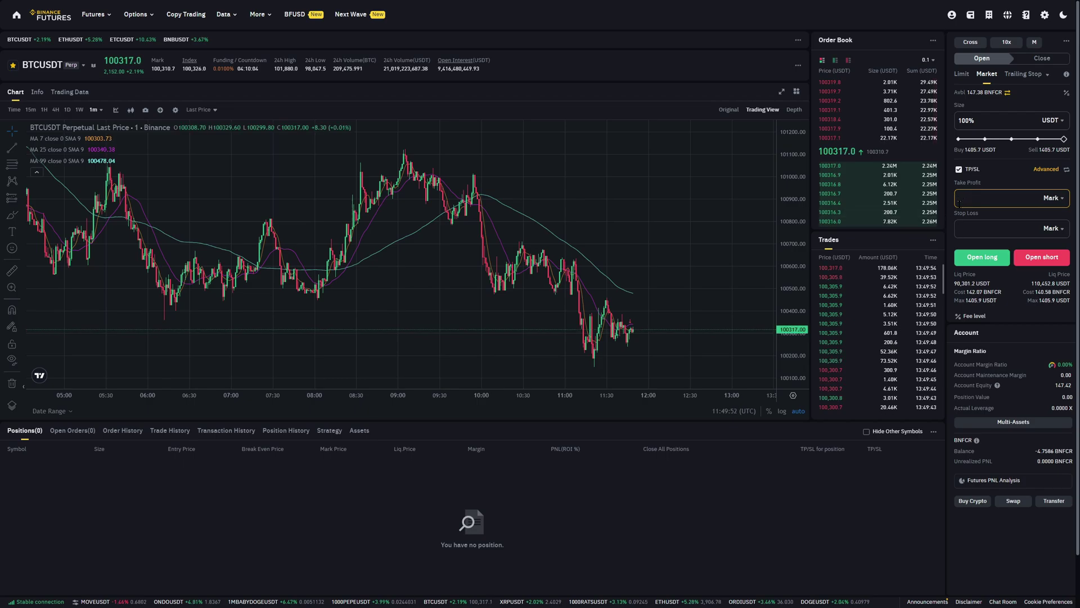
pyautogui.write('110000')
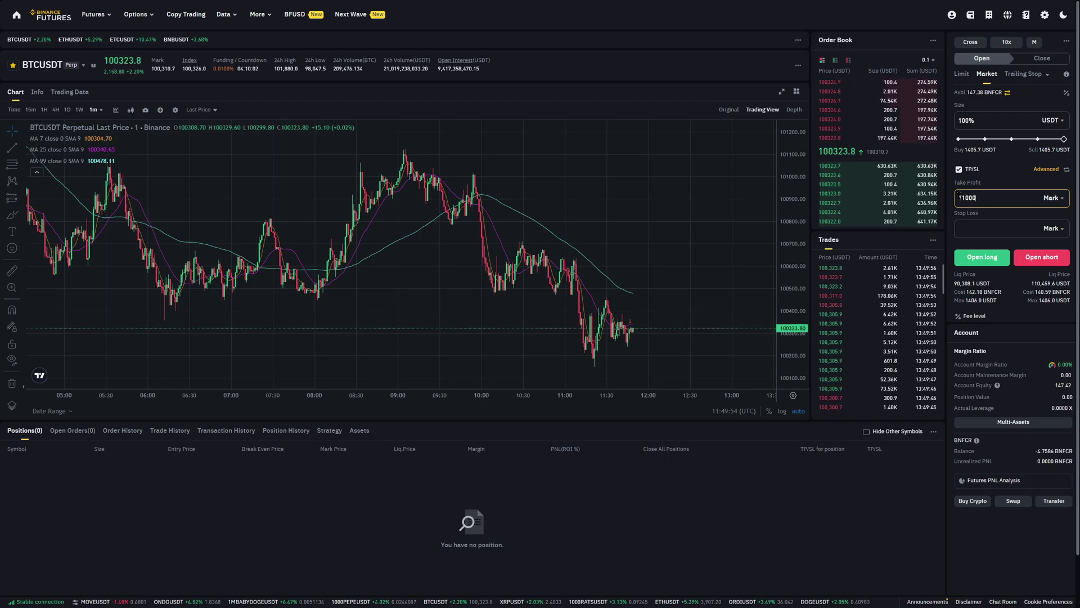
pyautogui.click(983, 223)
pyautogui.write('95')
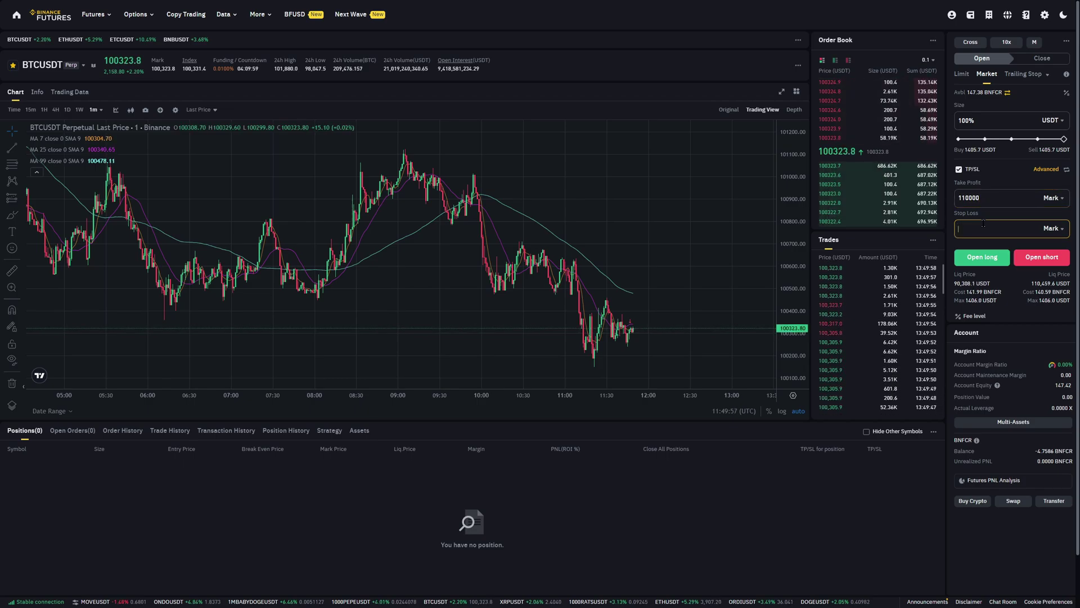
pyautogui.write('000')
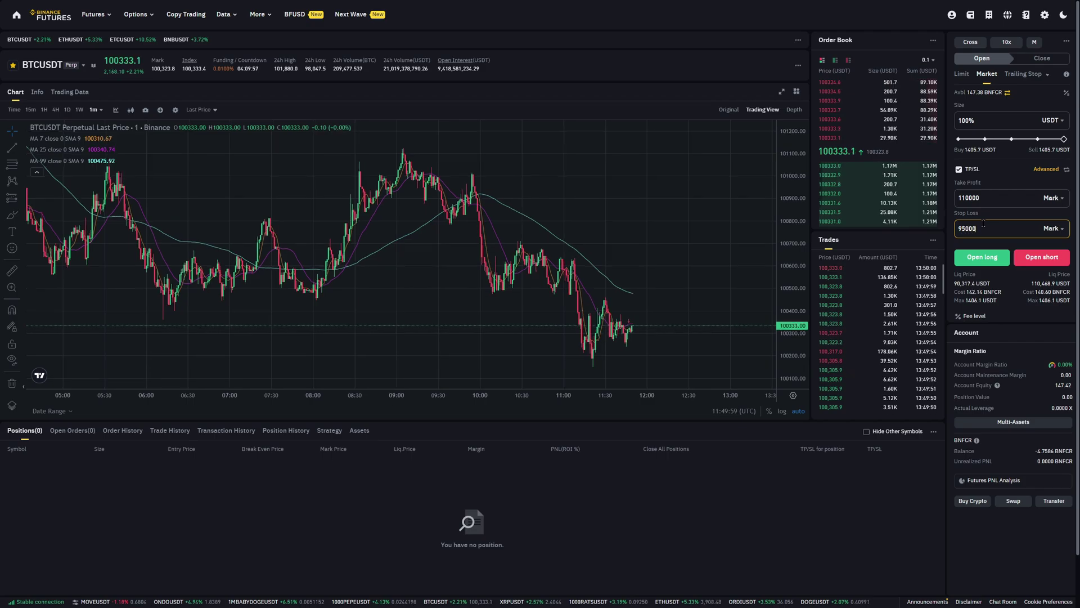
pyautogui.click(982, 257)
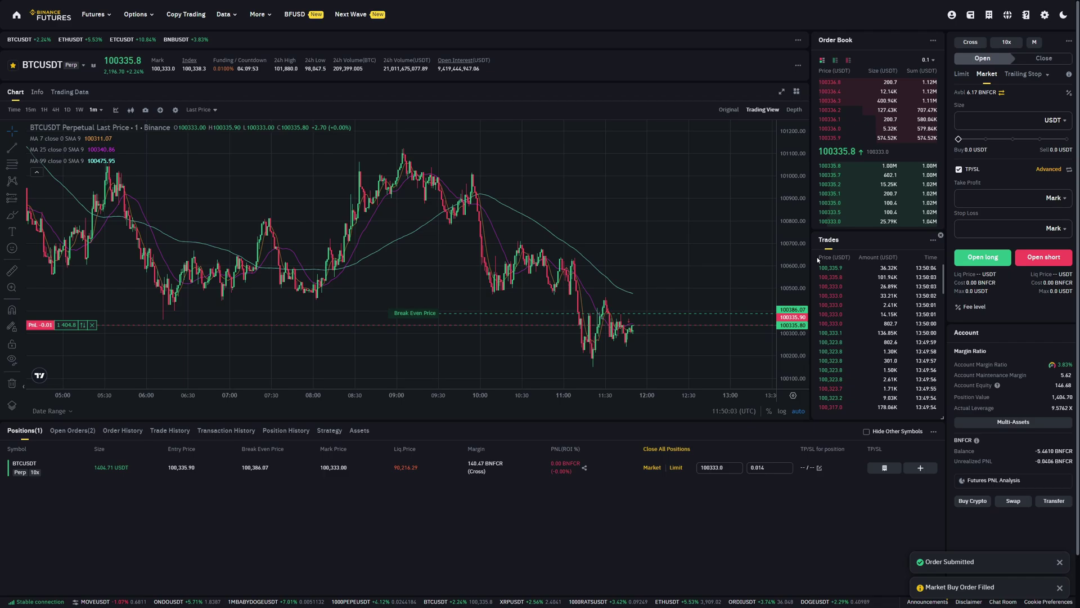
# Examine the open stop and take-profit orders of the new position, and switch the chart to the 15-minute interval.
pyautogui.scroll(-3, 693, 358)
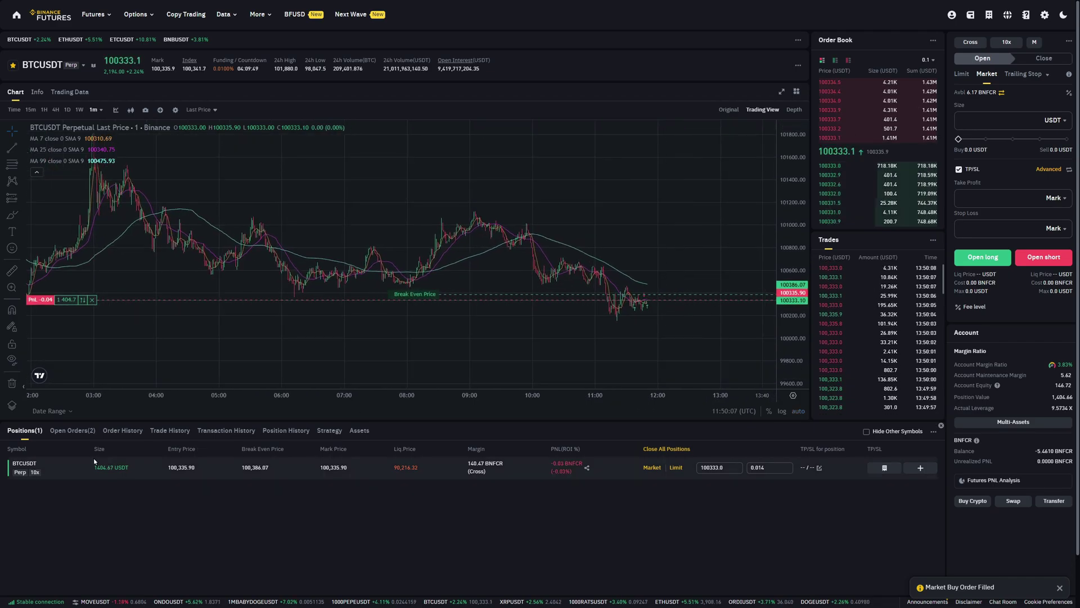
pyautogui.click(73, 431)
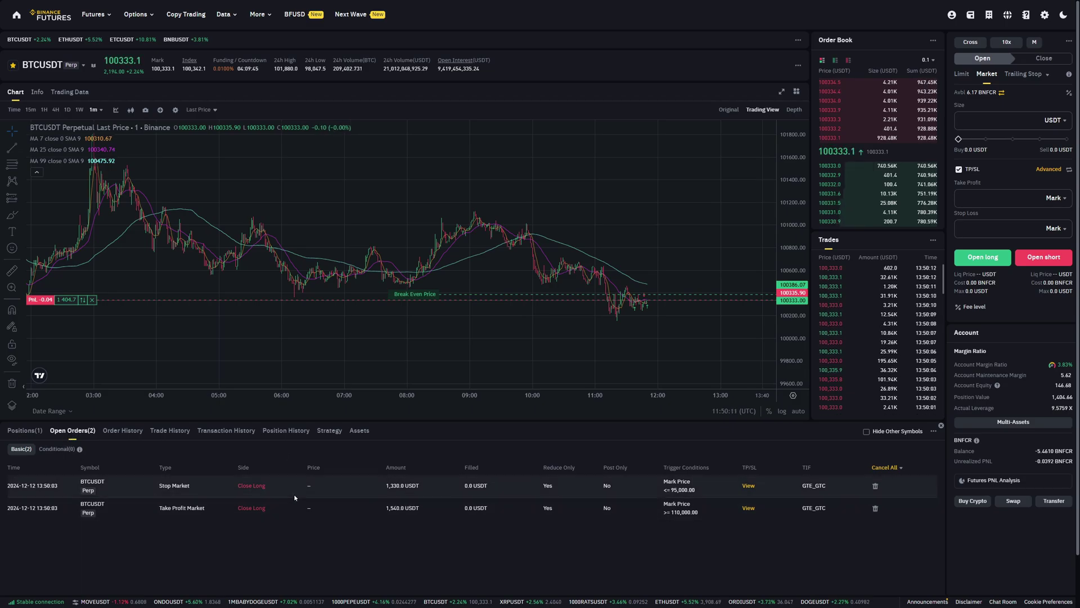
pyautogui.write('1h')
pyautogui.press('Return')
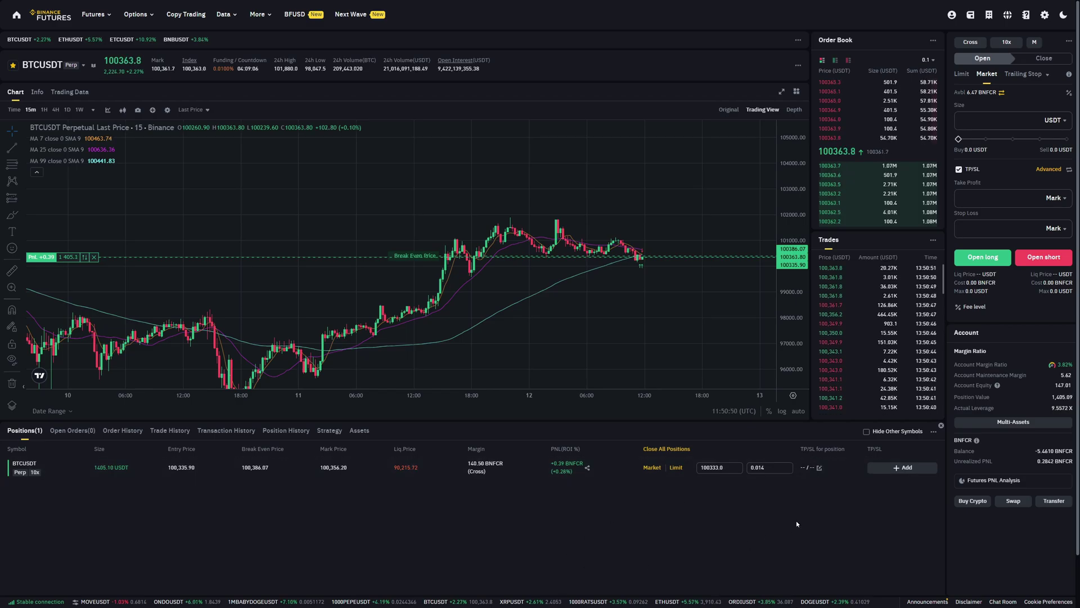
# Enter a take profit of 105000 and a stop loss of 99000 for the entire BTCUSDT position.
pyautogui.moveTo(804, 453)
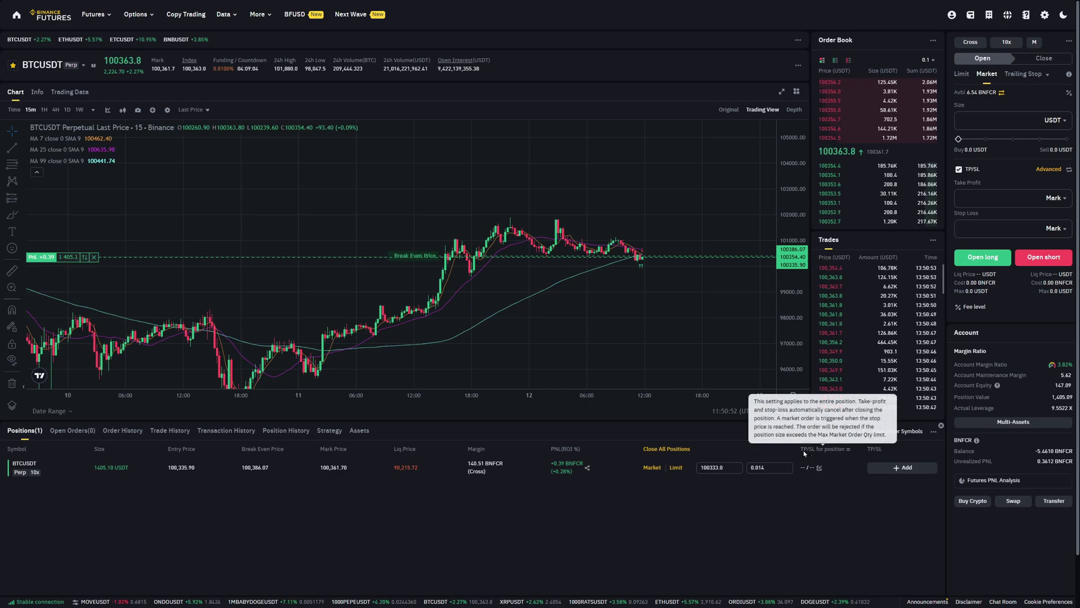
pyautogui.moveTo(805, 450); pyautogui.dragTo(841, 452)
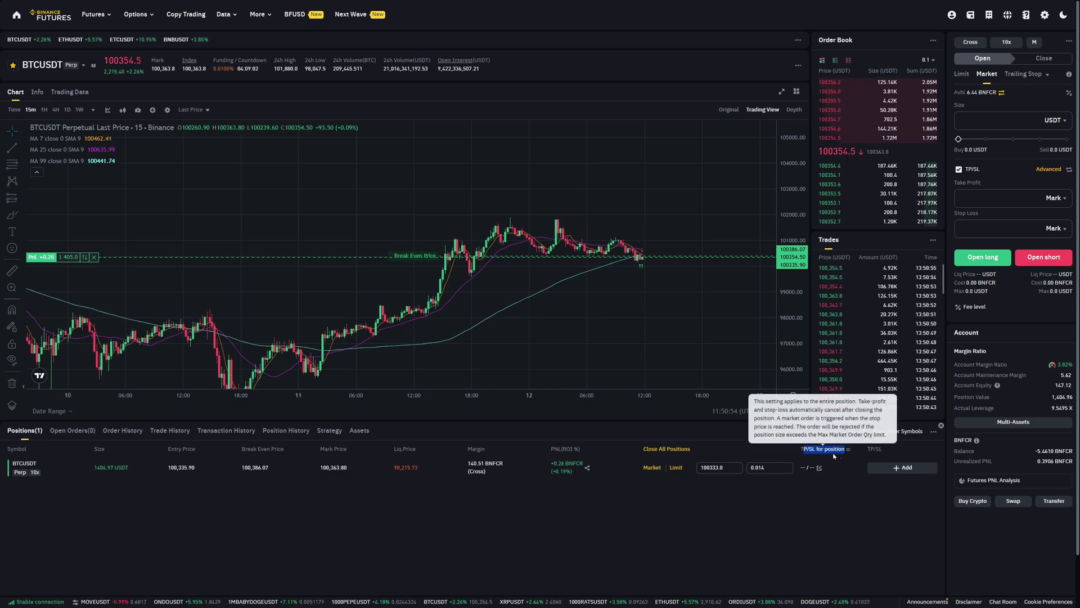
pyautogui.click(814, 480)
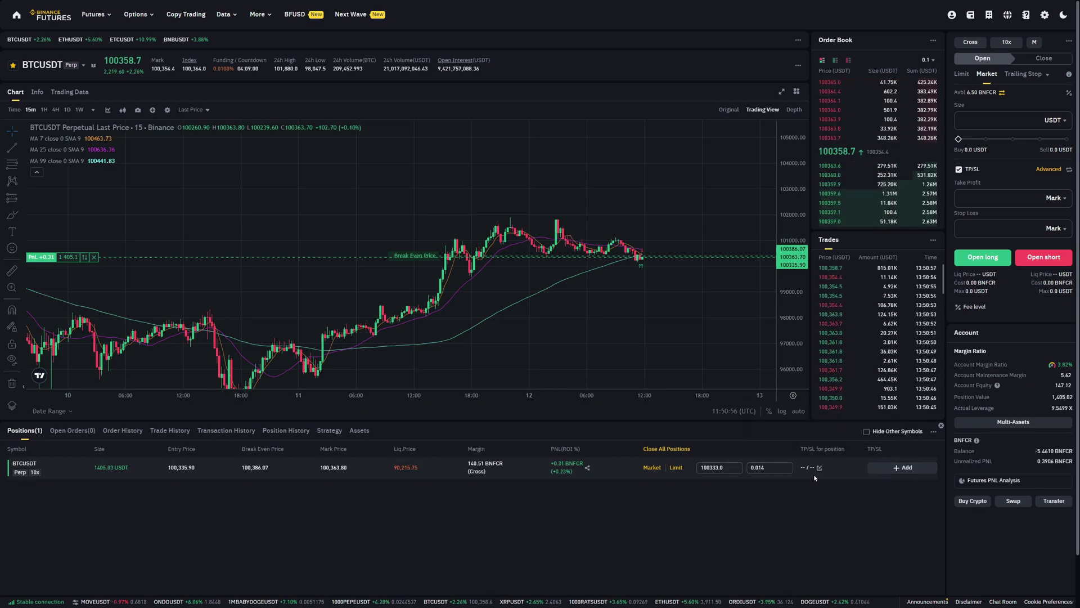
pyautogui.click(819, 467)
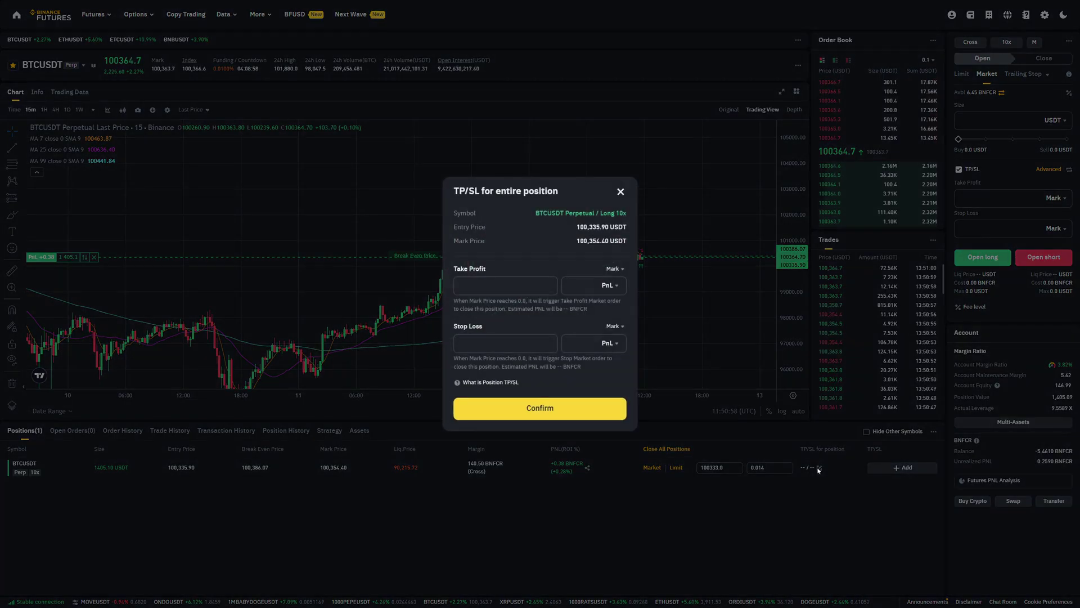
pyautogui.click(476, 286)
pyautogui.write('1050')
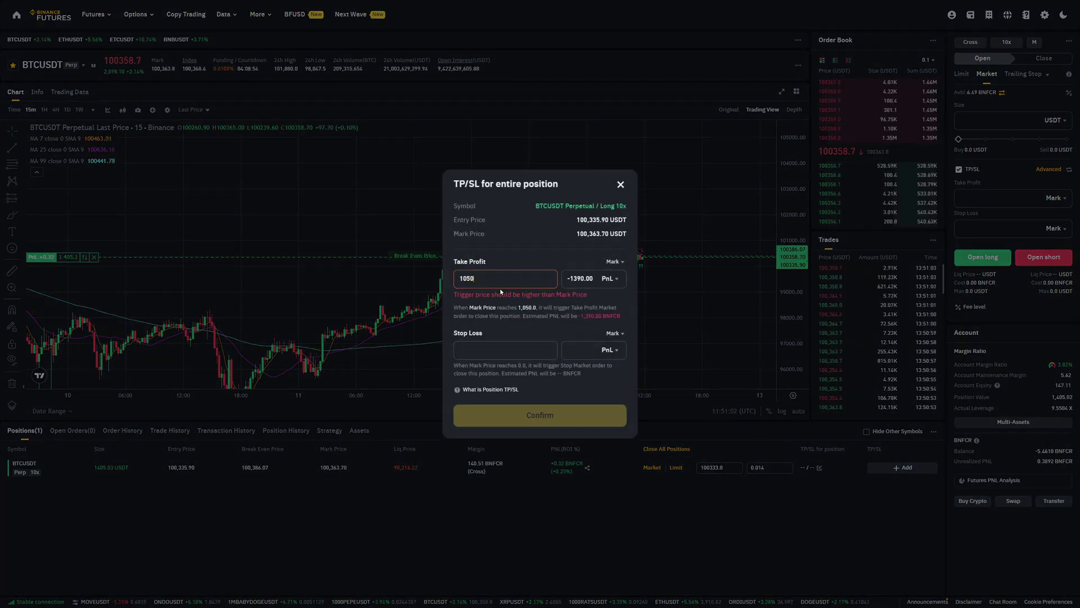
pyautogui.write('00')
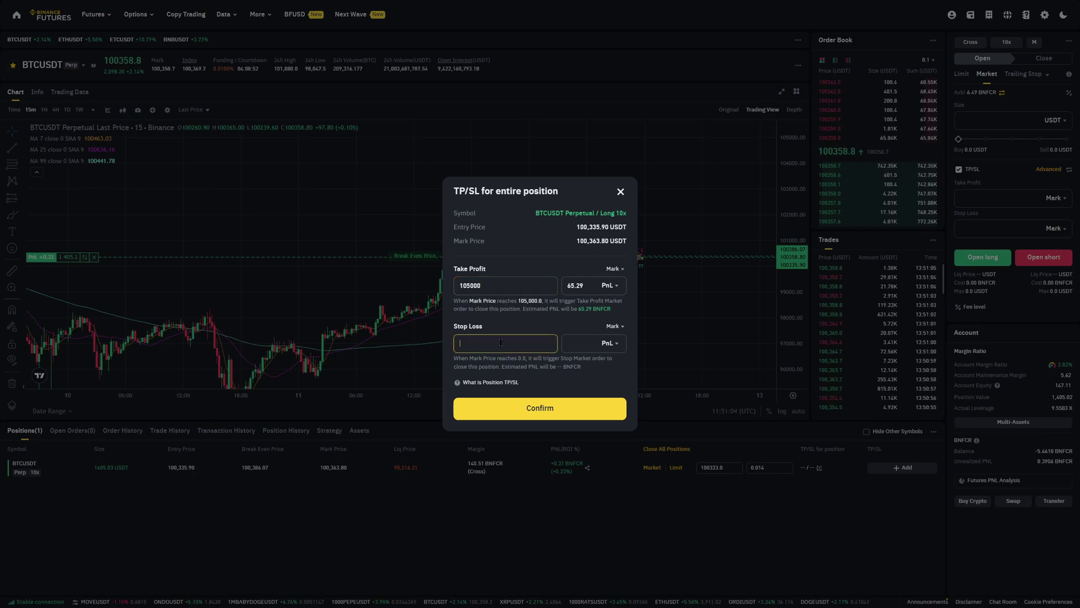
pyautogui.write('99000')
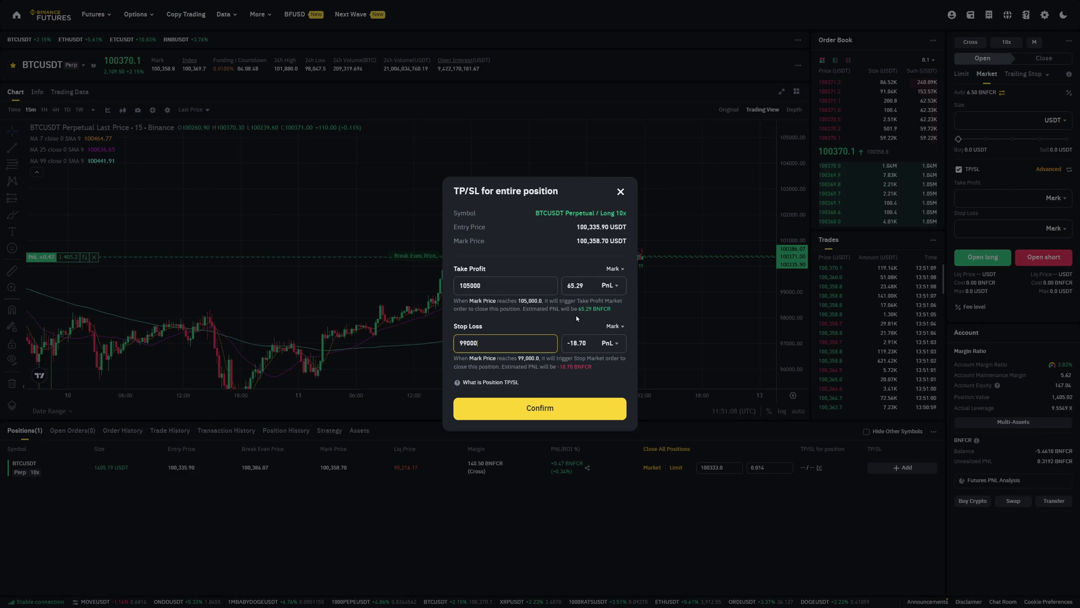
# Redefine the position's take profit as a PnL of 50, change its unit to ROI%, and confirm the TP/SL order.
pyautogui.click(571, 285)
pyautogui.doubleClick(575, 285)
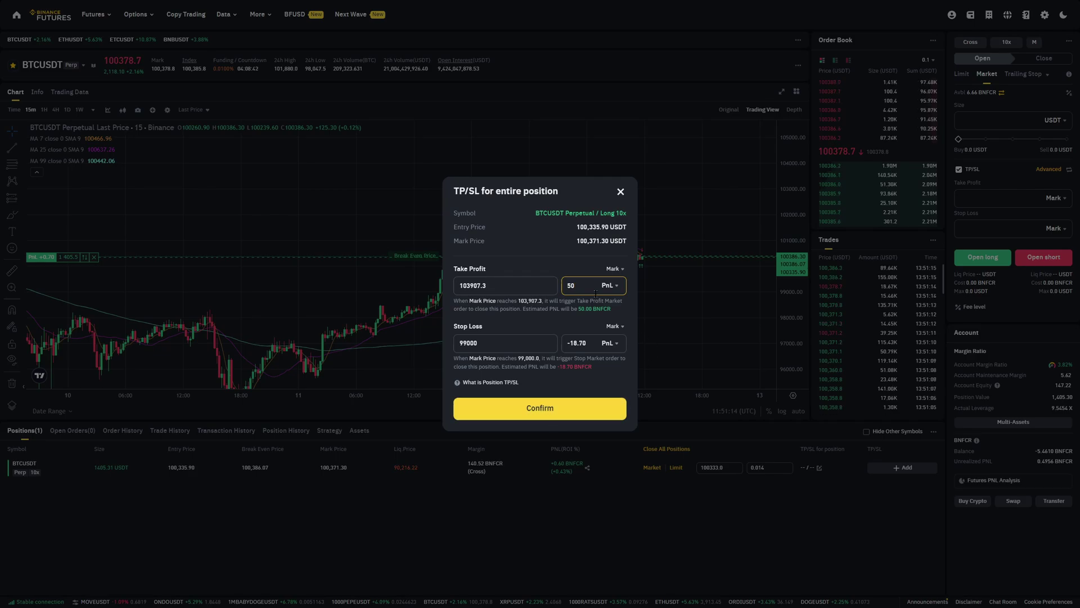
pyautogui.click(613, 292)
pyautogui.click(595, 325)
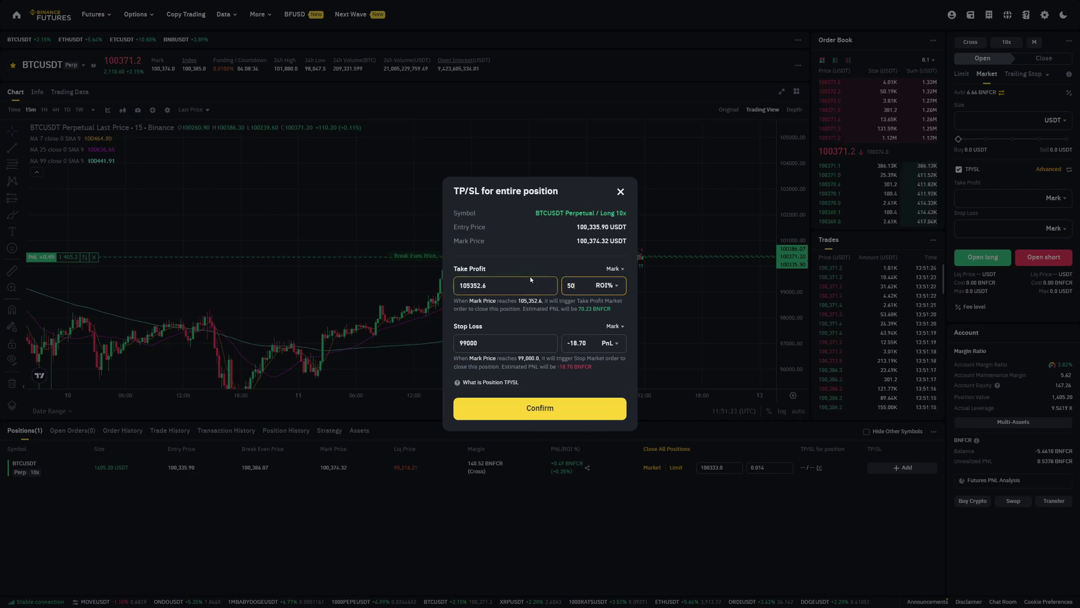
pyautogui.click(583, 289)
pyautogui.click(605, 286)
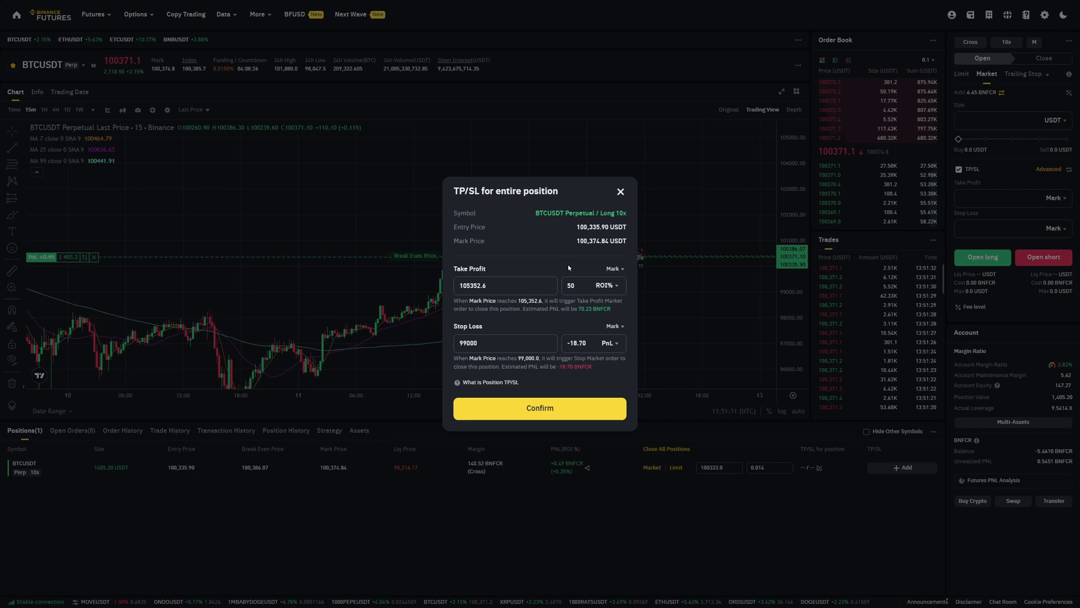
pyautogui.click(583, 416)
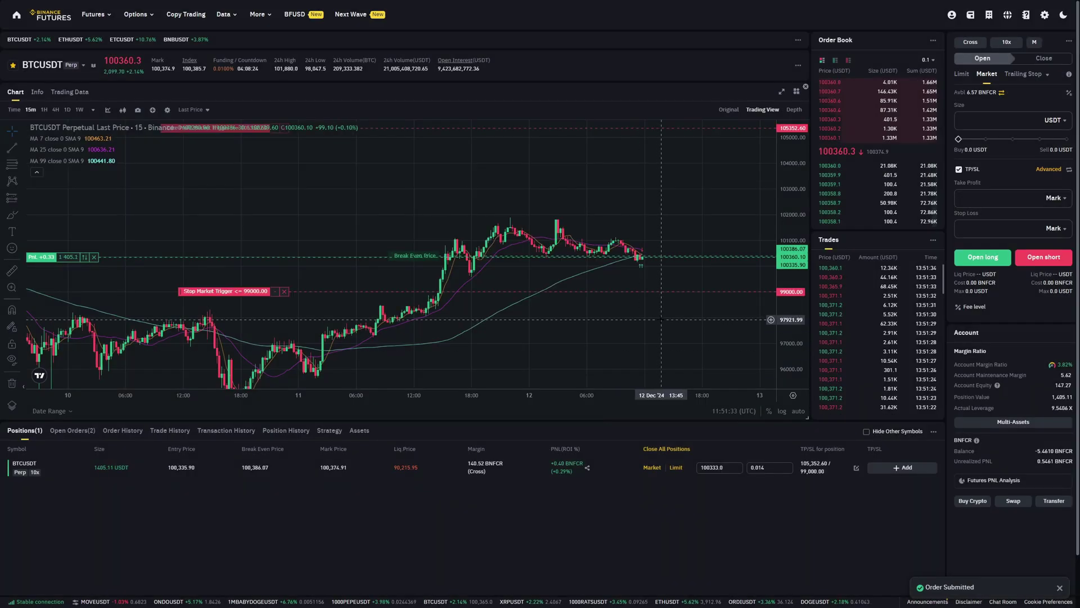
pyautogui.scroll(-5, 760, 307)
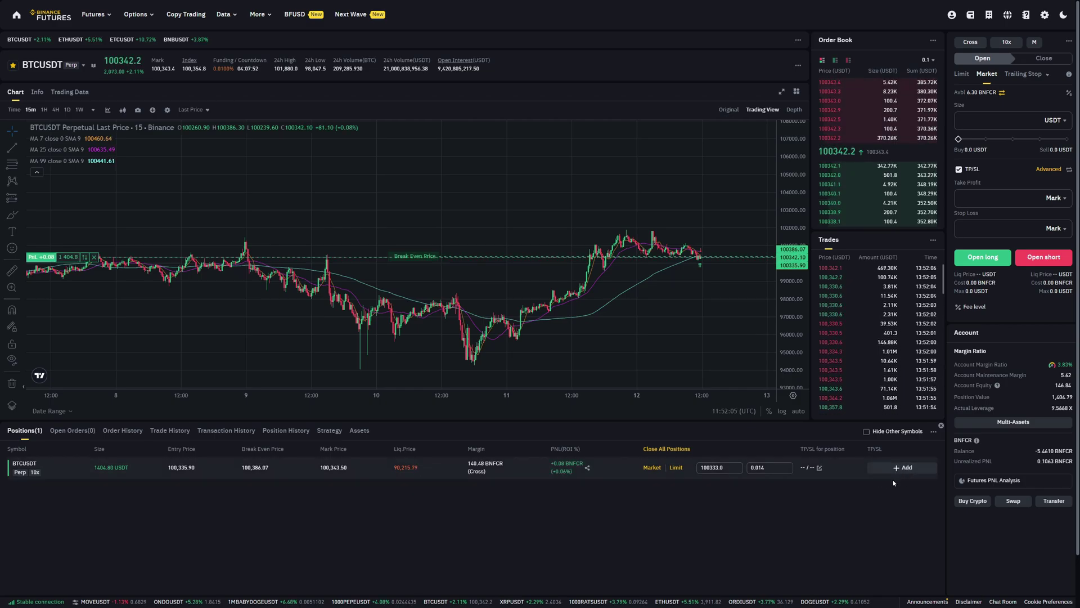
# Hide the TP/SL column in the positions table and display it again.
pyautogui.click(934, 431)
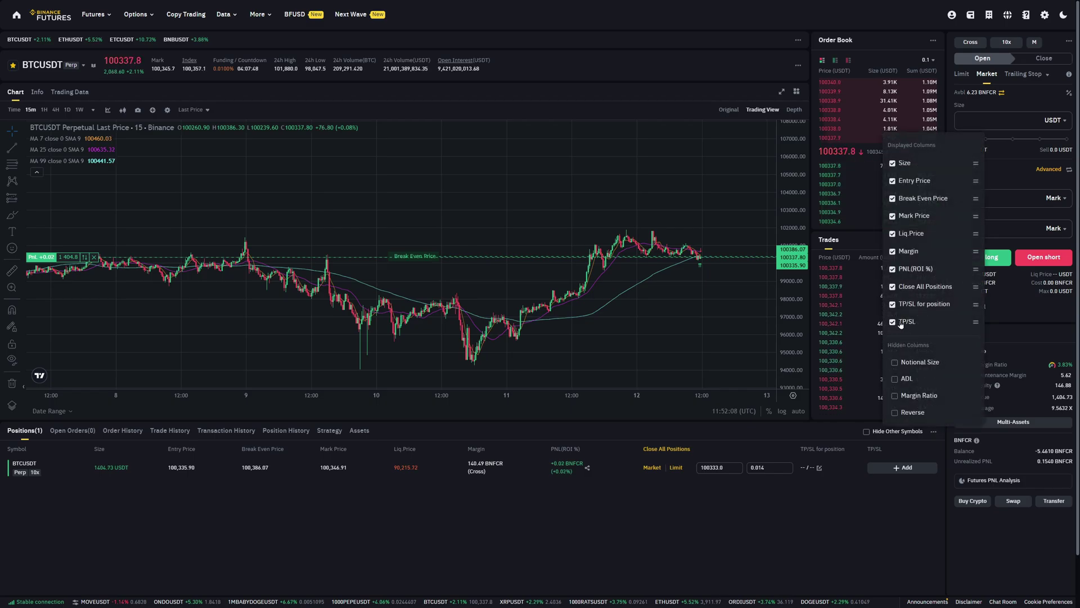
pyautogui.click(893, 322)
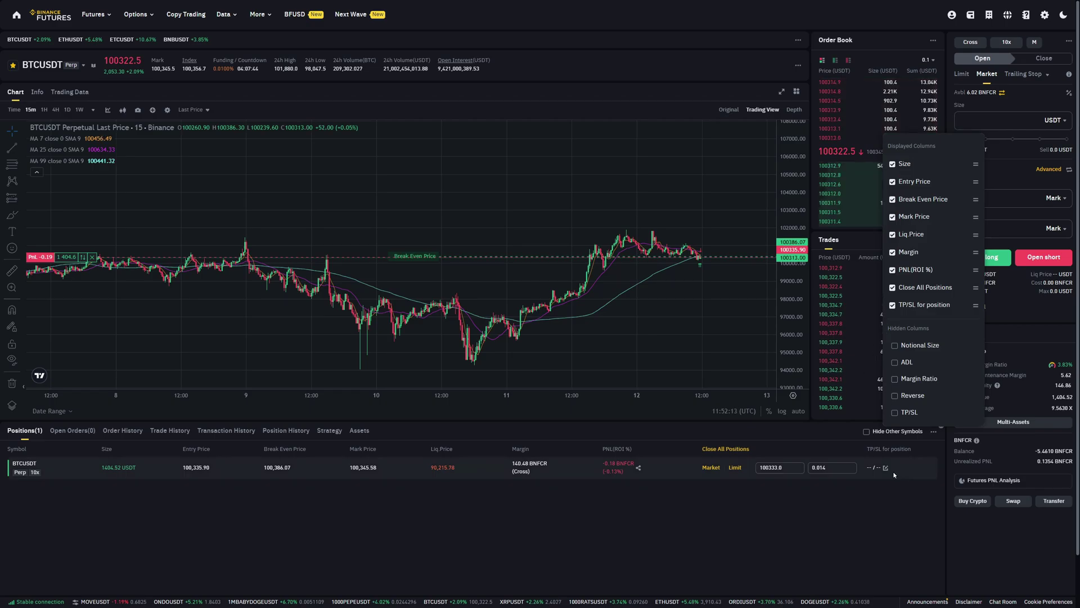
pyautogui.click(895, 412)
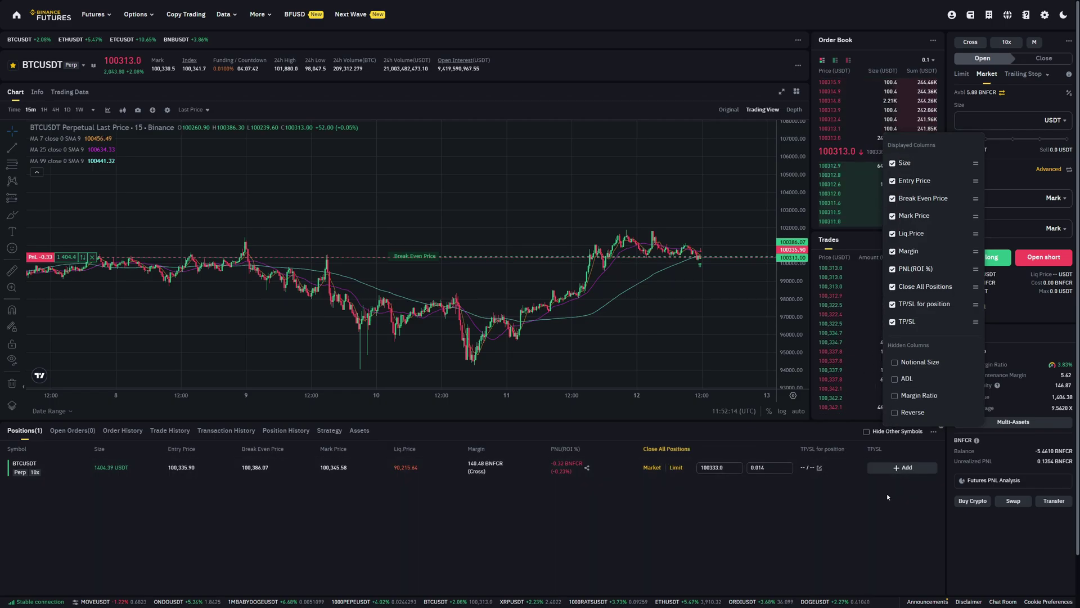
# Add a split take-profit target for the position with trigger price 110000 and size 50%.
pyautogui.click(899, 469)
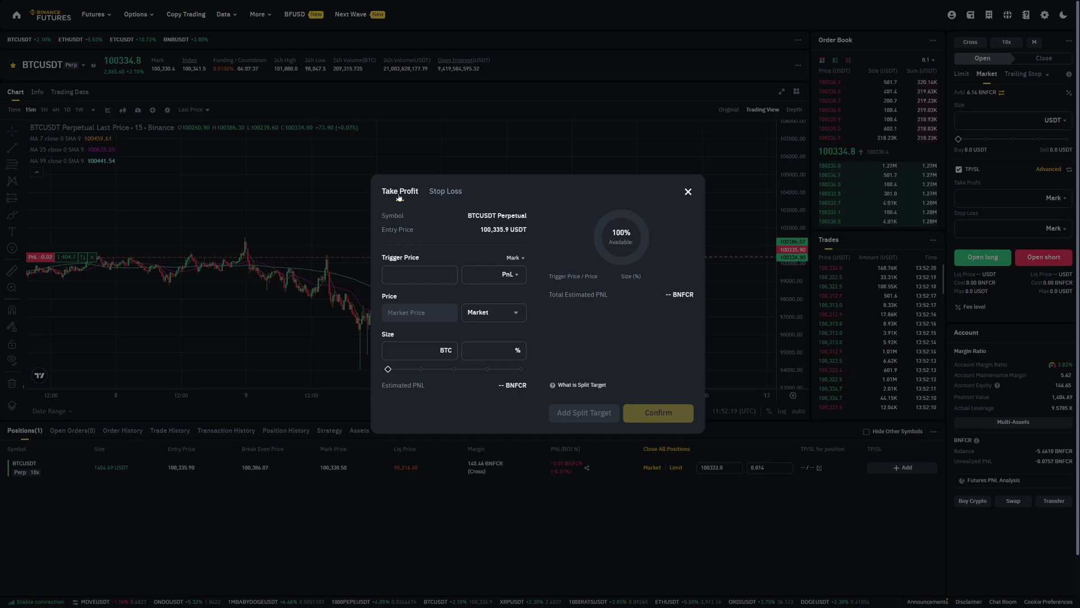
pyautogui.click(408, 271)
pyautogui.write('11')
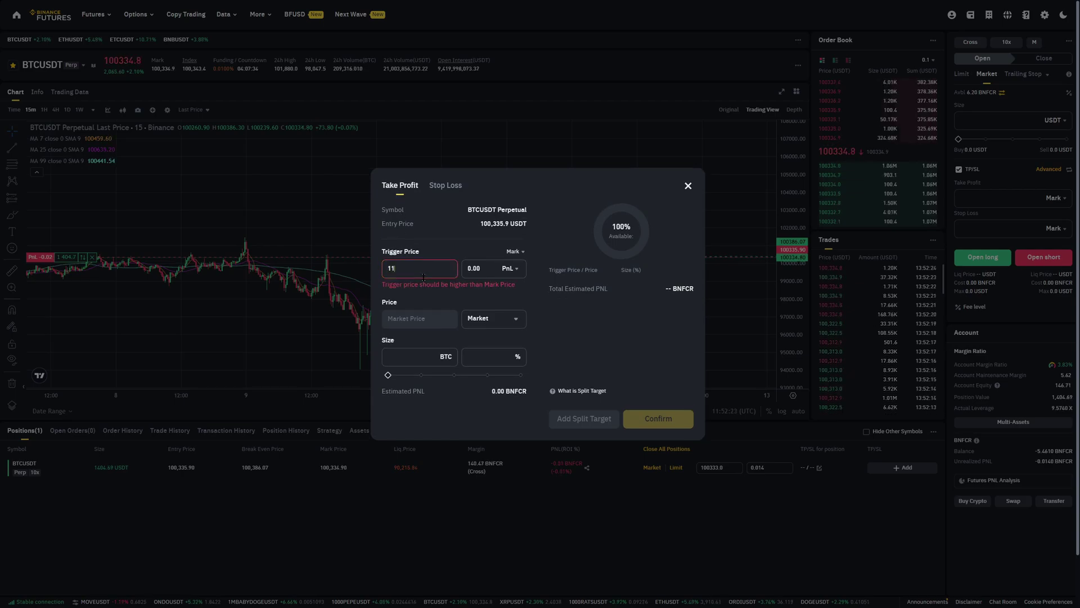
pyautogui.write('0000')
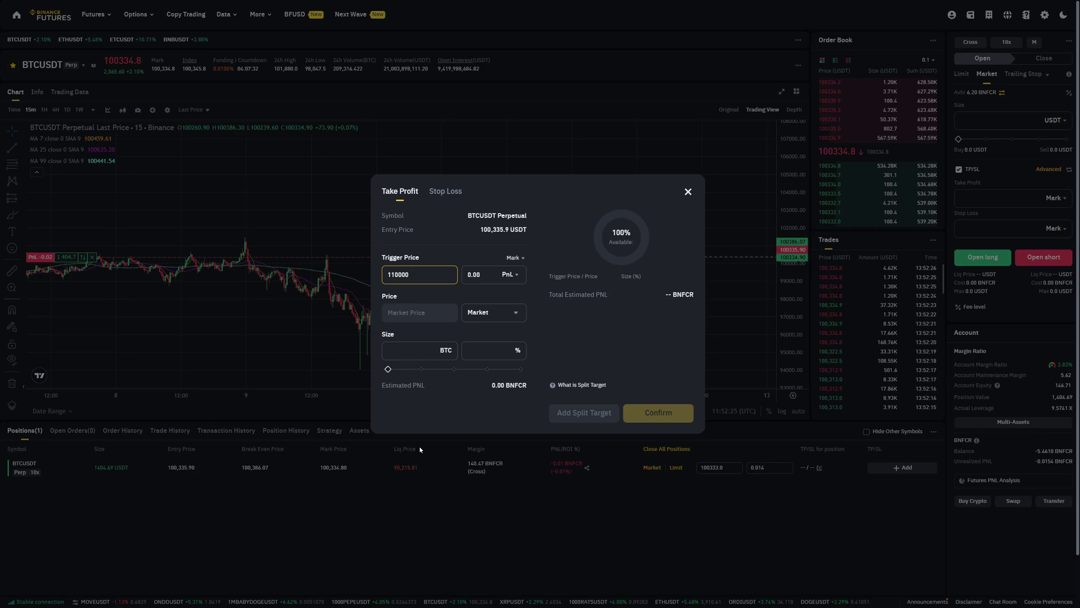
pyautogui.moveTo(387, 373); pyautogui.dragTo(450, 381)
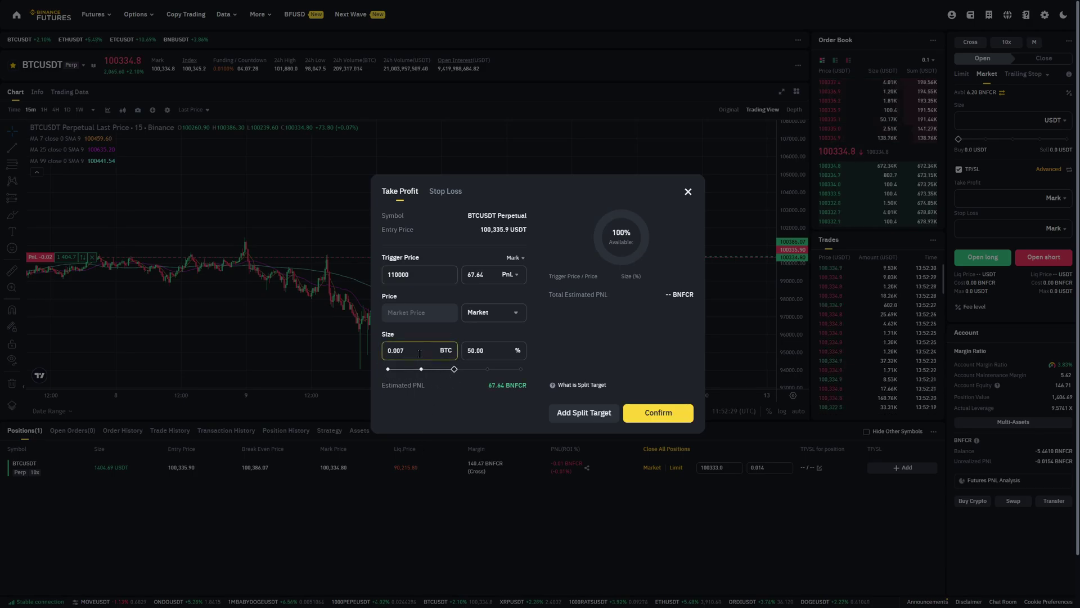
pyautogui.moveTo(454, 371)
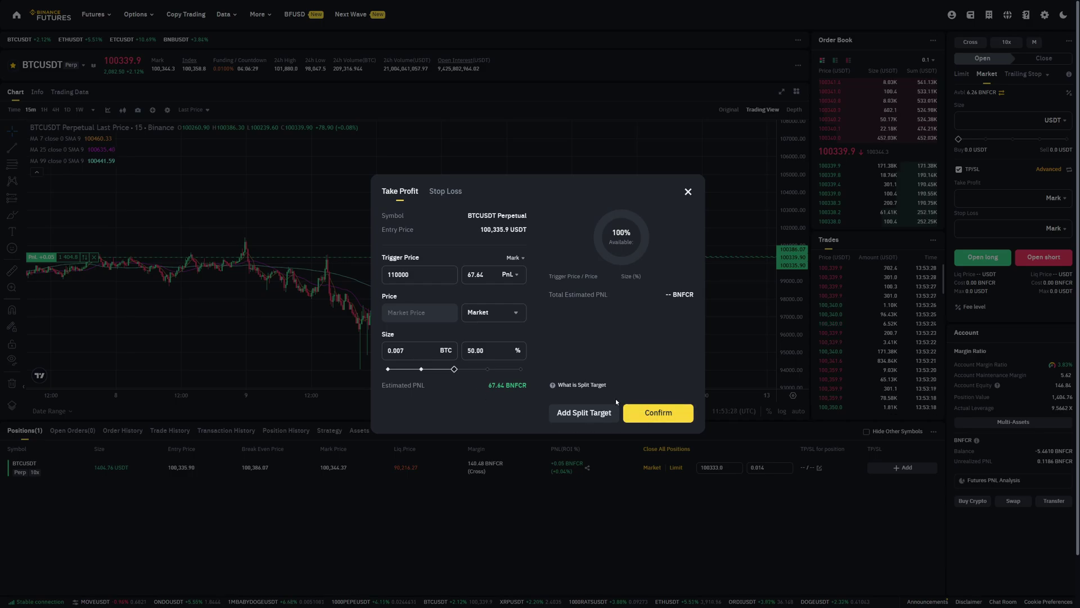
pyautogui.click(577, 415)
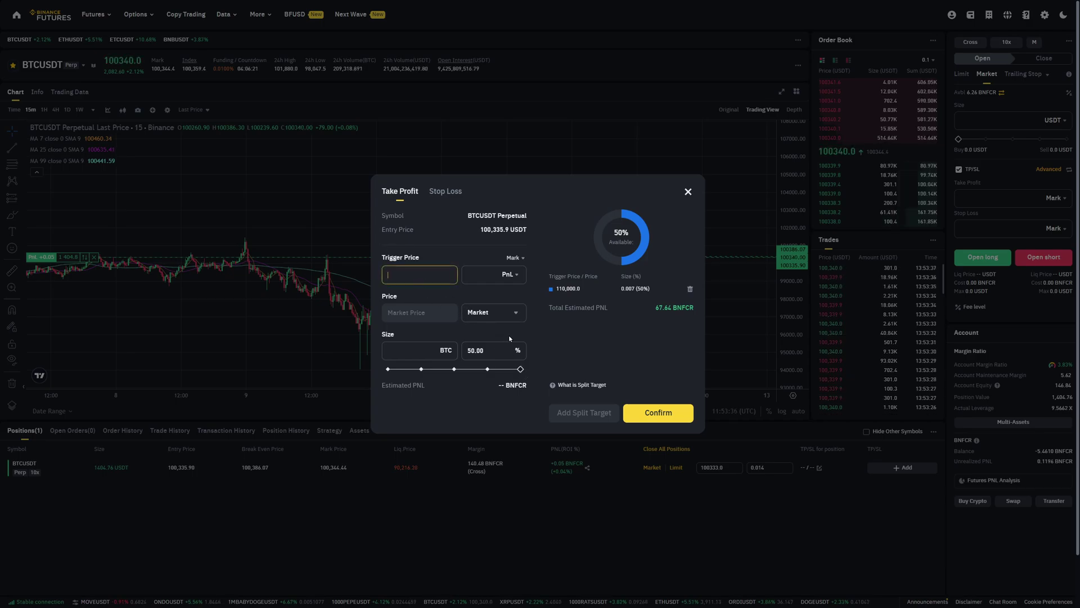
# Add a second split take-profit target for the position with trigger price 112000 and size 25%.
pyautogui.write('1')
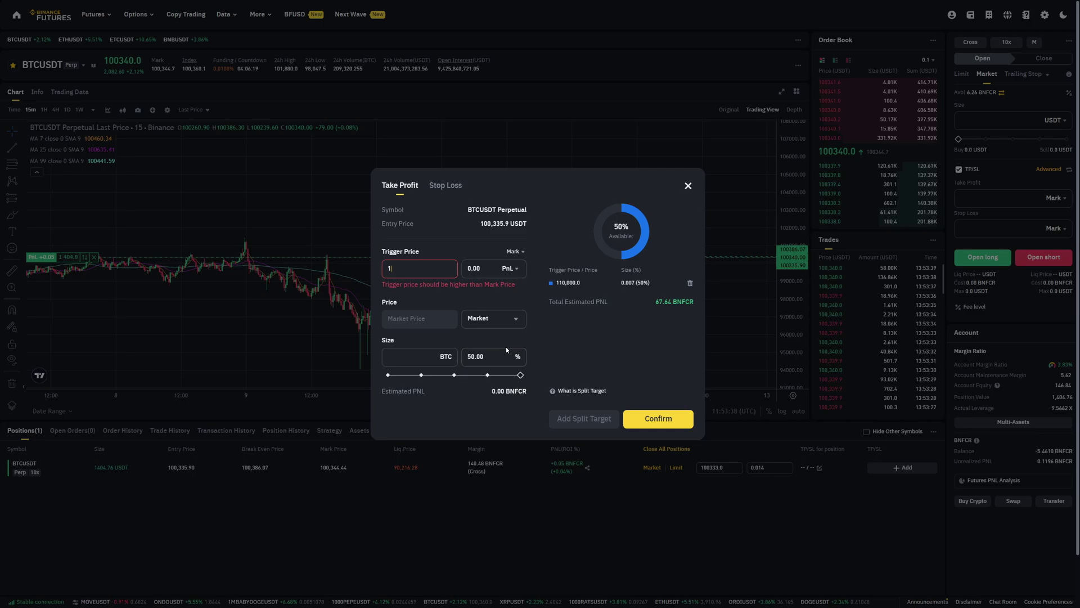
pyautogui.write('12000')
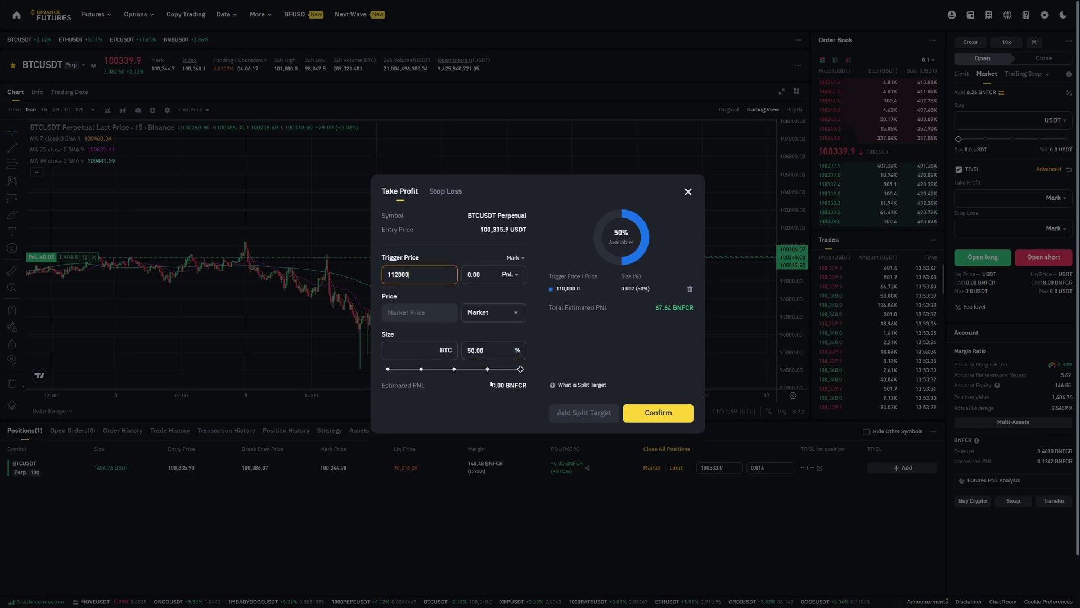
pyautogui.moveTo(520, 374); pyautogui.dragTo(453, 375)
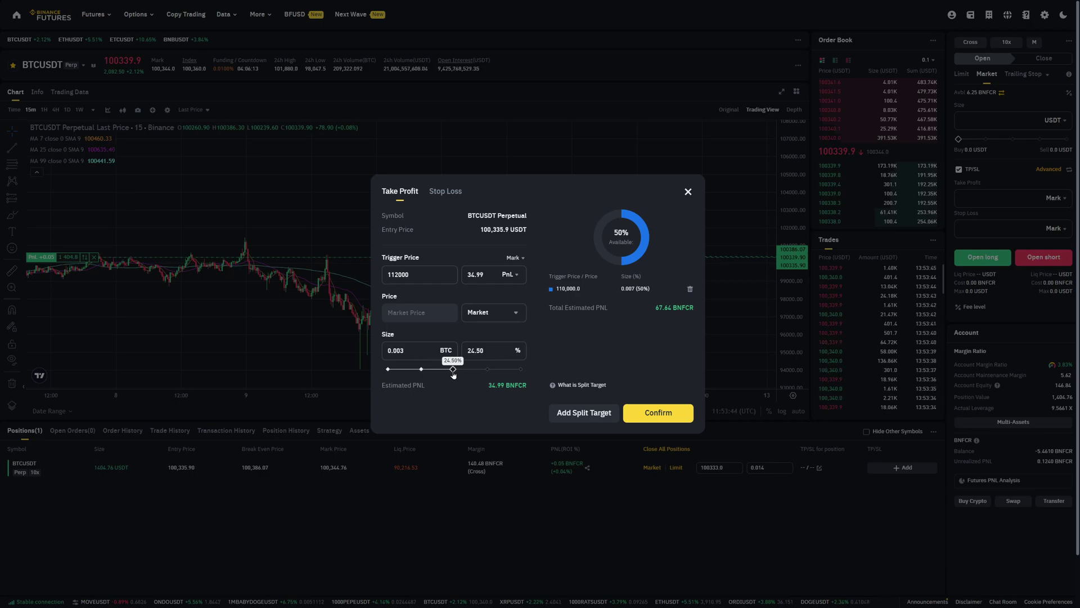
pyautogui.moveTo(454, 370); pyautogui.dragTo(521, 372)
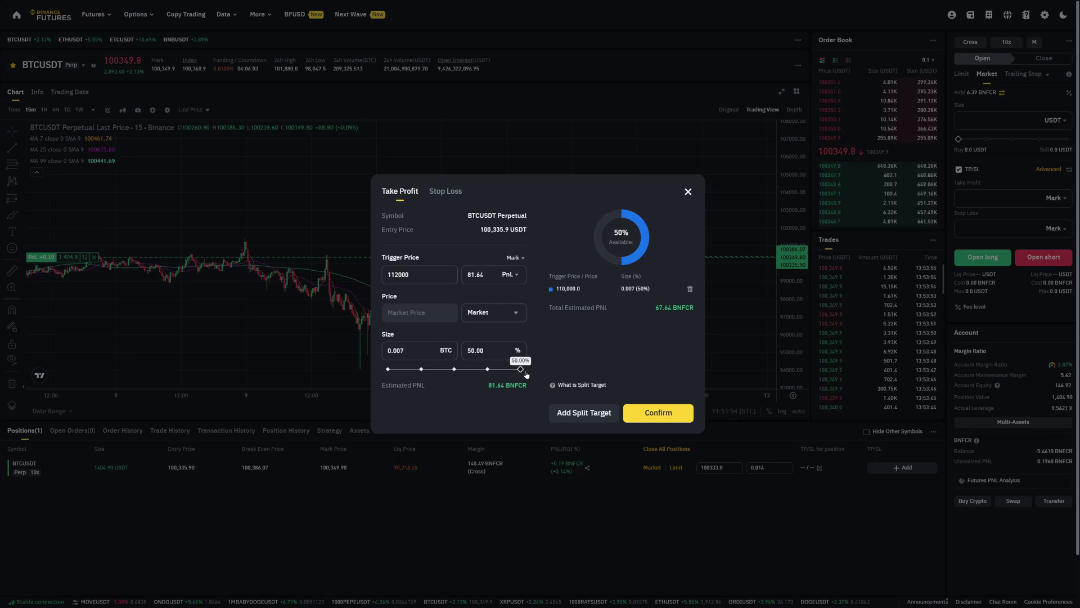
pyautogui.moveTo(518, 376); pyautogui.dragTo(455, 376)
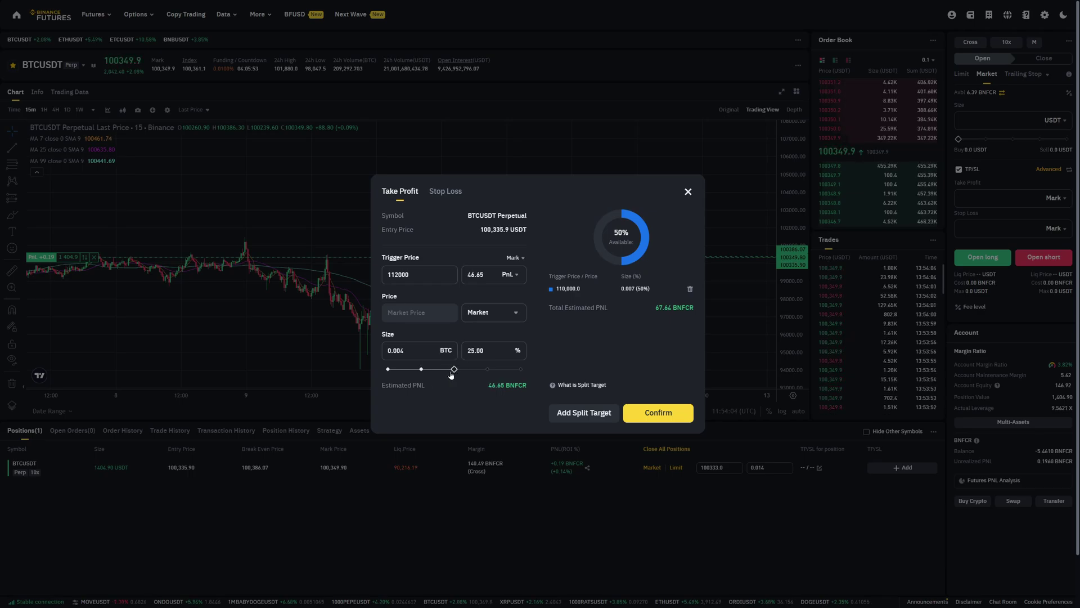
pyautogui.click(560, 417)
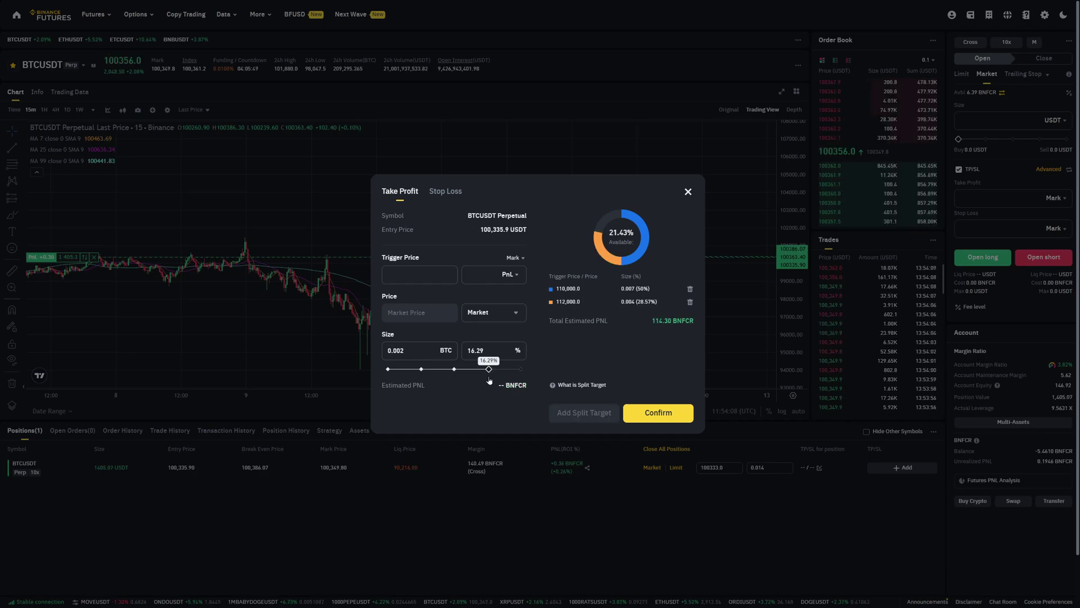
# Enter a third take-profit target at trigger price 115000 with the remaining 21.43% size, confirm, and show all target lines on the chart.
pyautogui.click(413, 277)
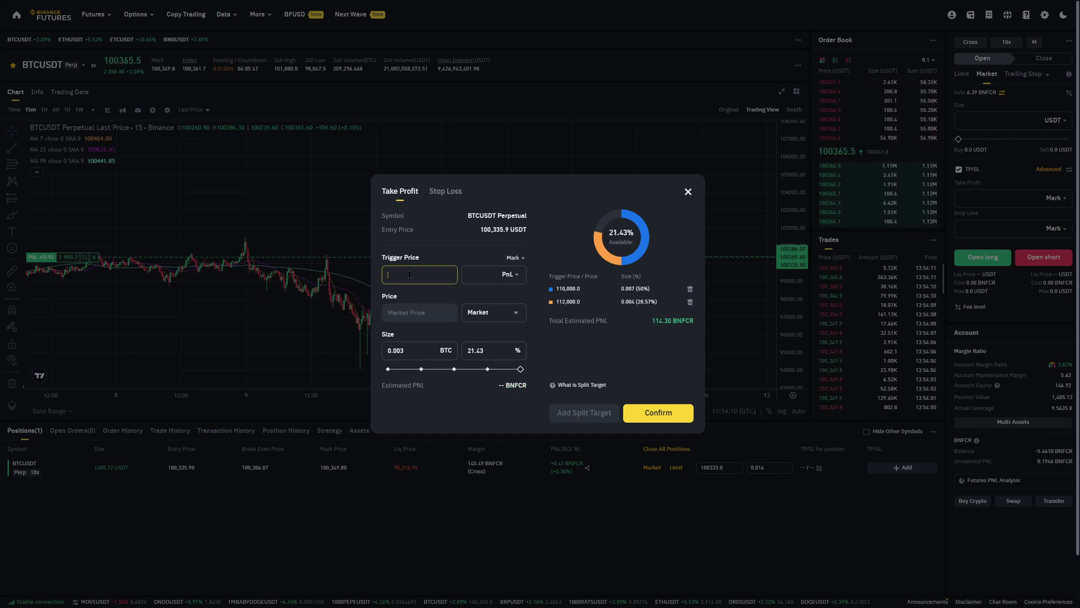
pyautogui.write('11500')
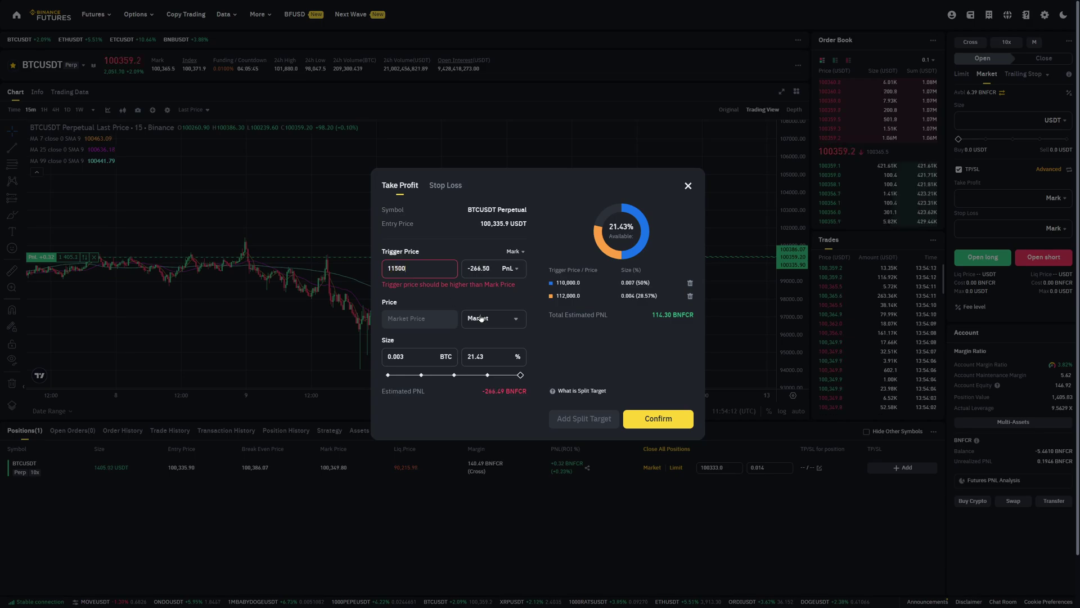
pyautogui.write('0')
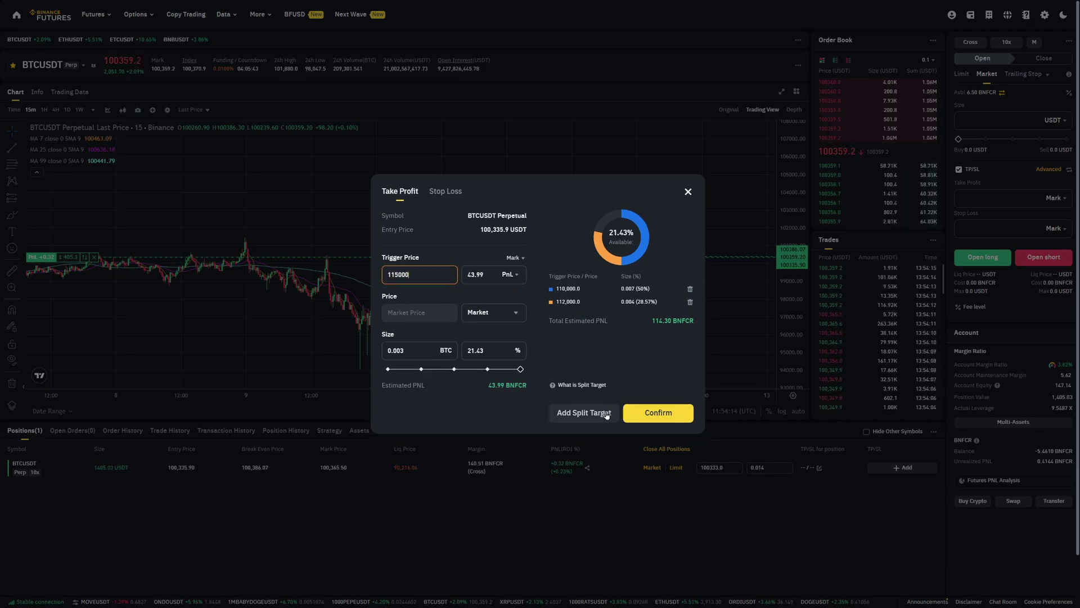
pyautogui.click(657, 414)
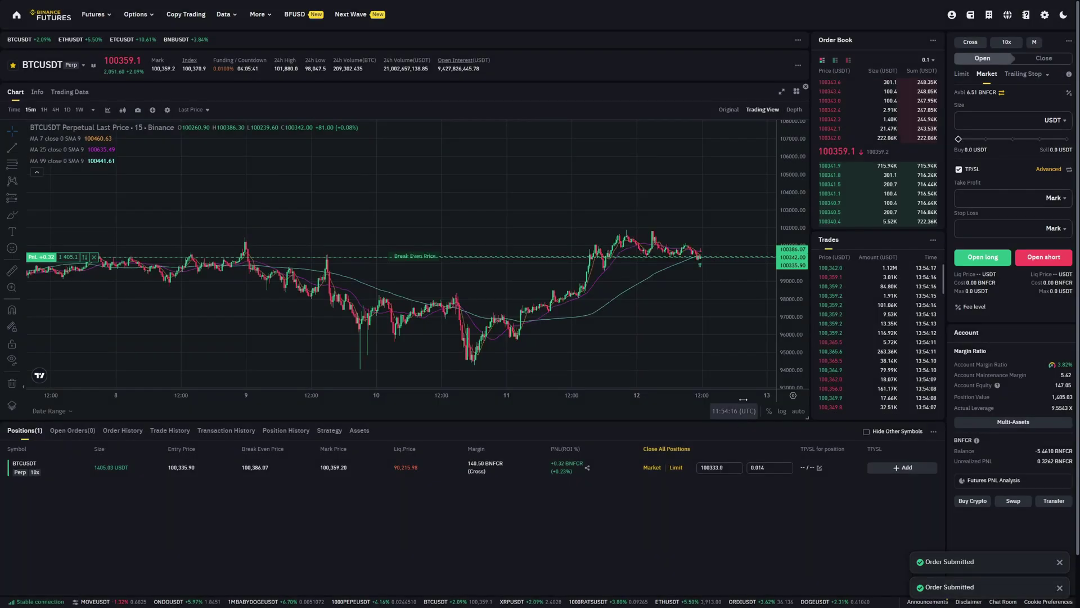
pyautogui.scroll(-5, 712, 349)
pyautogui.moveTo(712, 348); pyautogui.dragTo(670, 376)
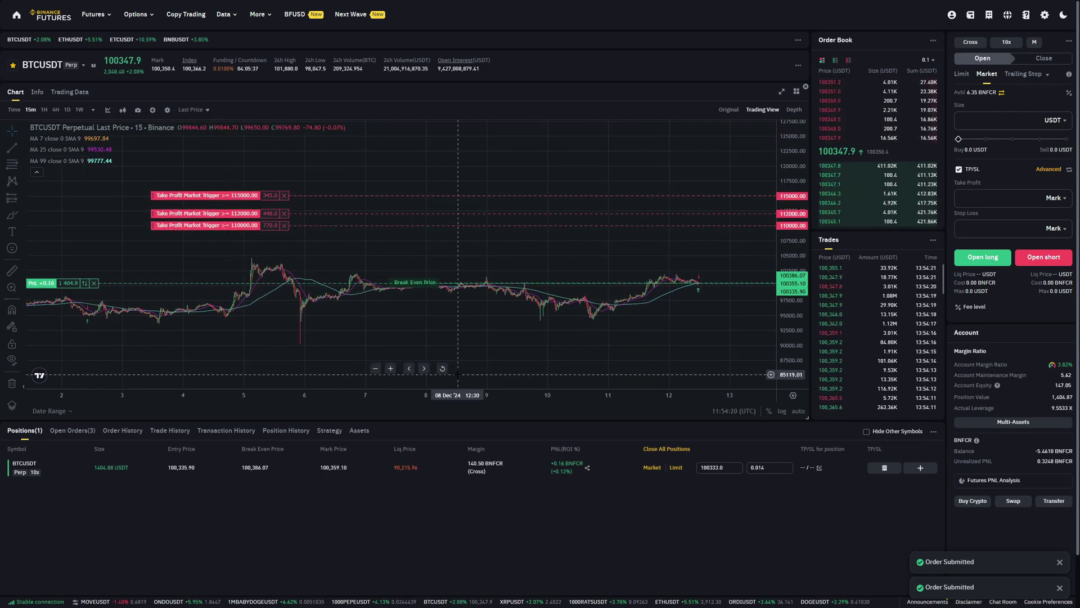
pyautogui.moveTo(803, 361); pyautogui.dragTo(805, 394)
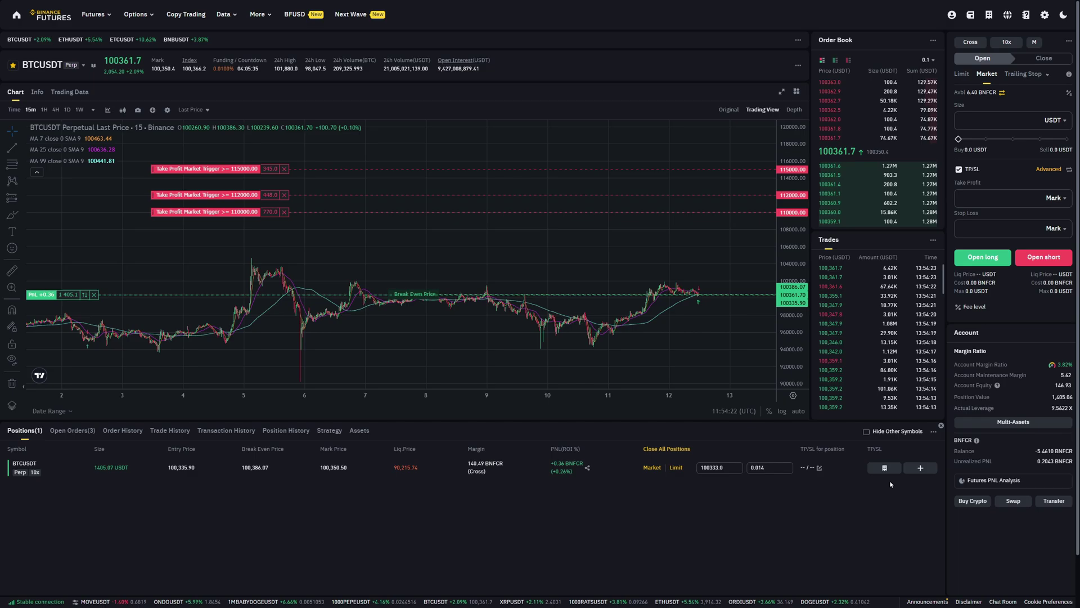
# Add a split stop-loss target for the position with trigger price 99000 and size 50%.
pyautogui.click(918, 468)
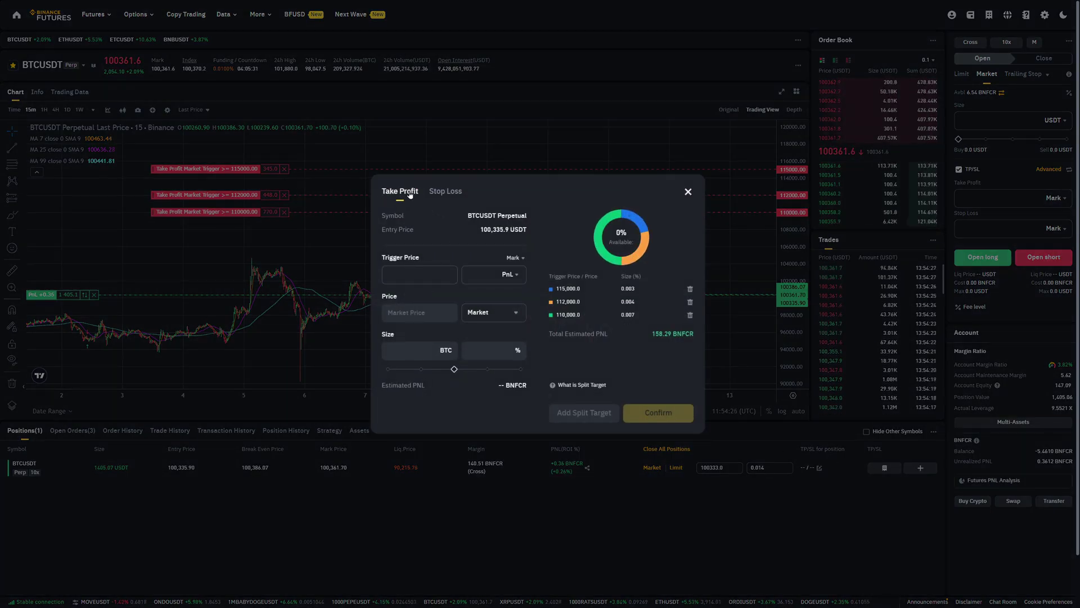
pyautogui.click(448, 192)
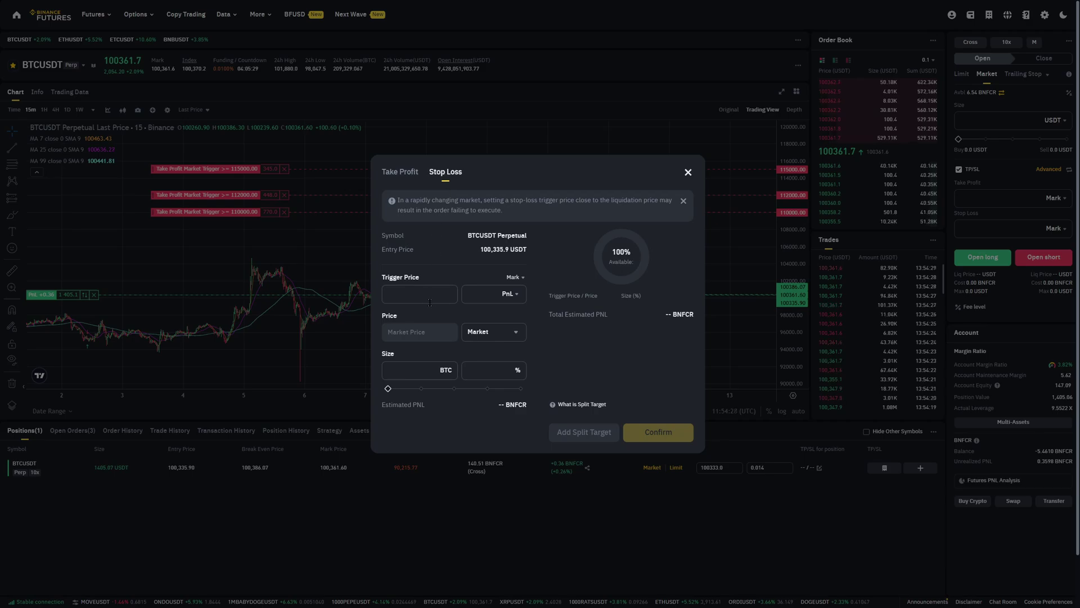
pyautogui.click(430, 301)
pyautogui.write('9')
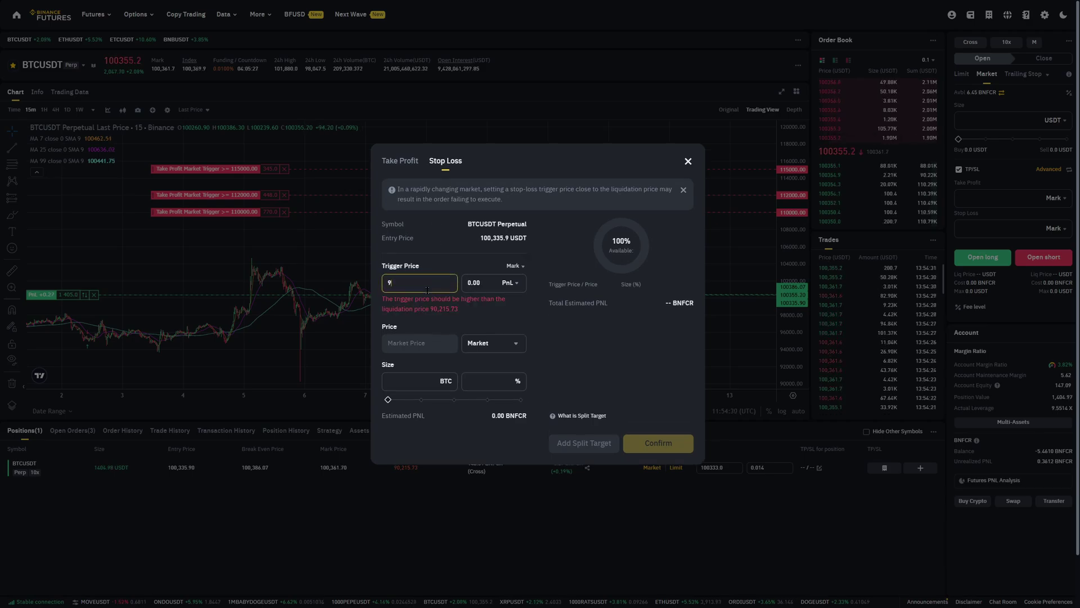
pyautogui.write('9000')
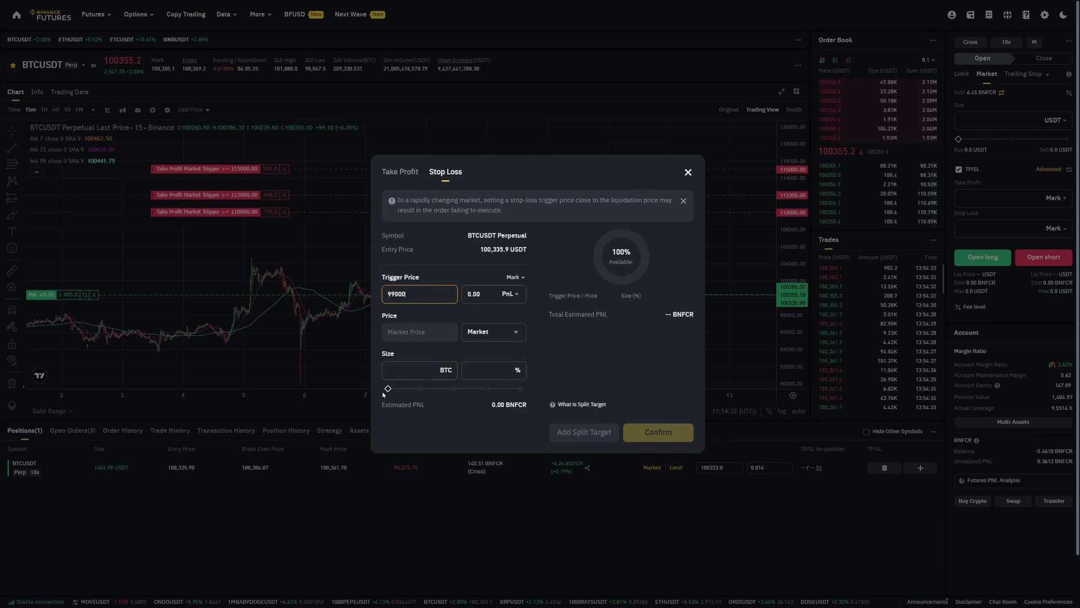
pyautogui.moveTo(388, 388); pyautogui.dragTo(452, 390)
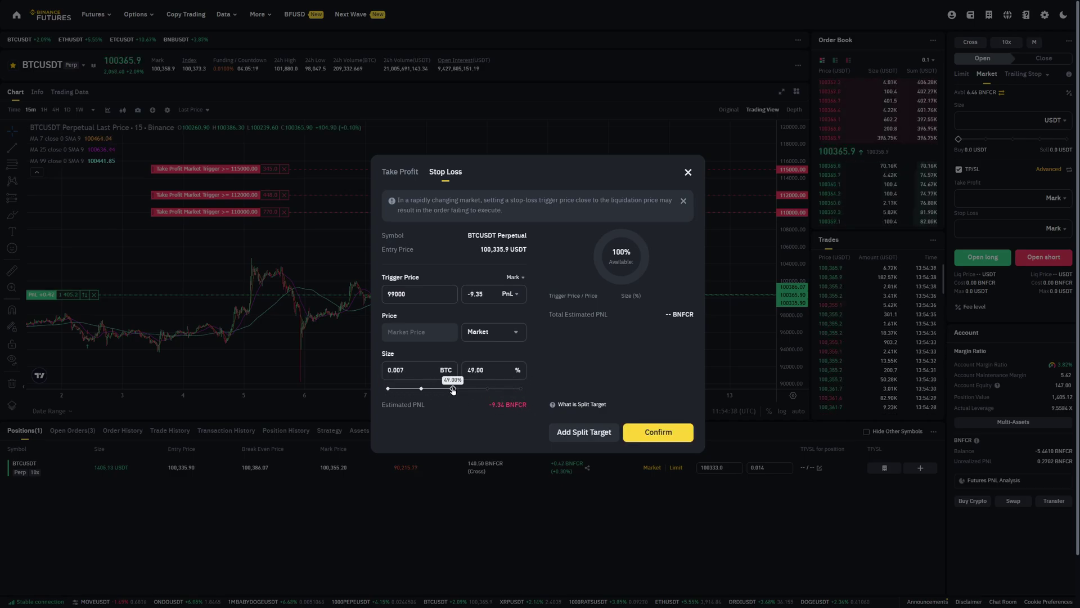
pyautogui.click(585, 433)
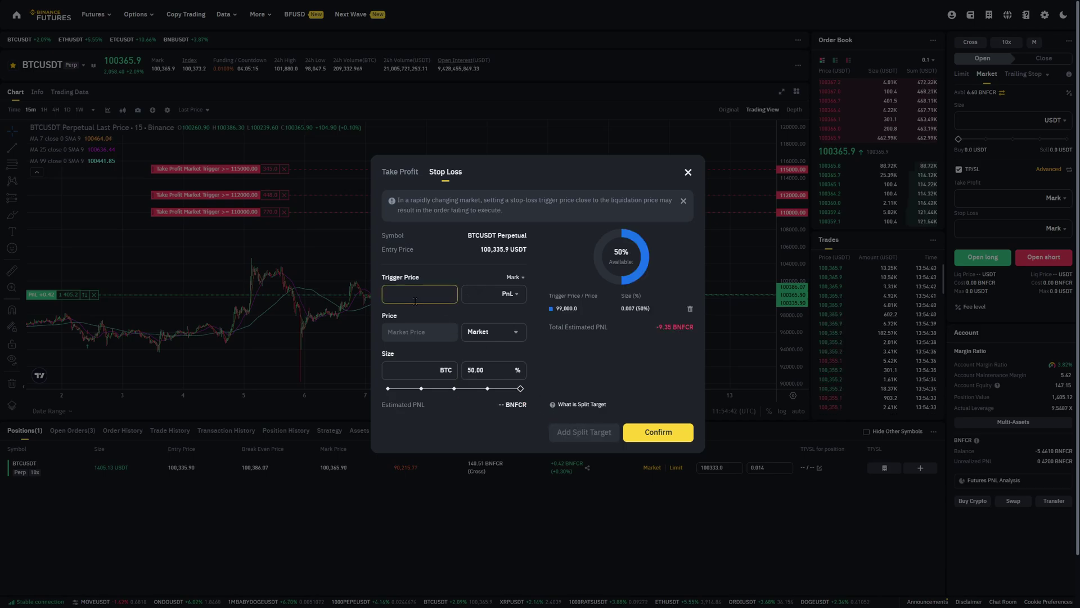
# Enter a second stop-loss target at trigger price 95000 with size 0.007 BTC and confirm the split stop-loss orders.
pyautogui.write('9')
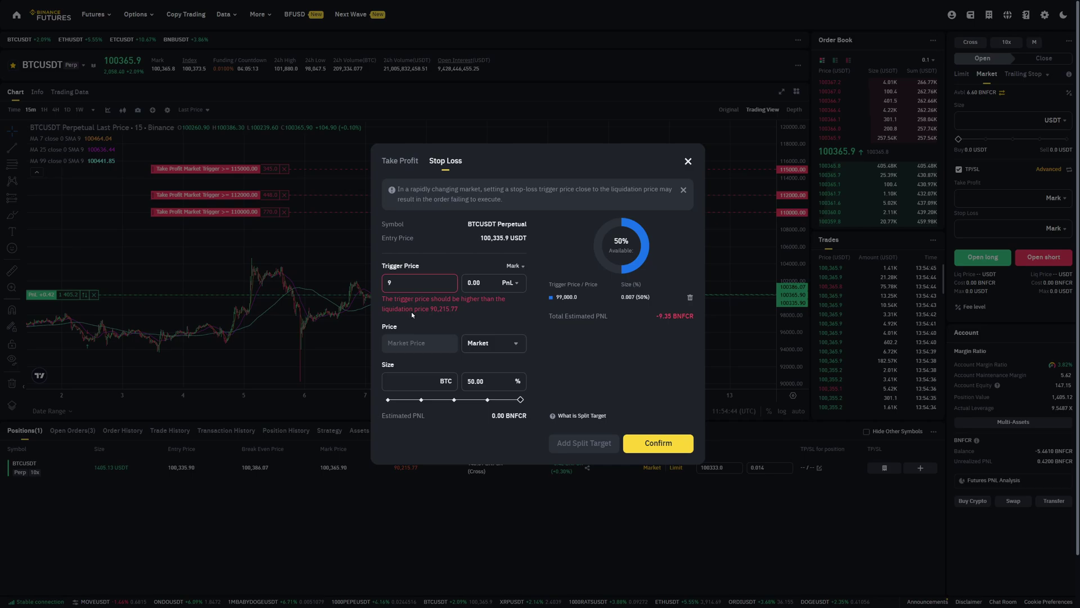
pyautogui.write('5000')
pyautogui.click(520, 388)
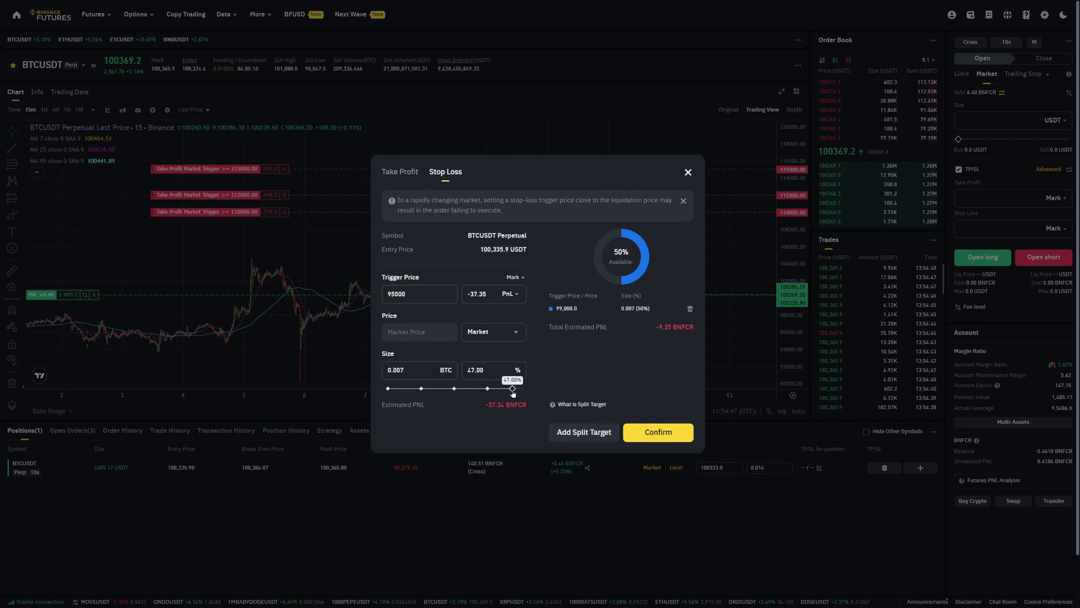
pyautogui.click(658, 432)
pyautogui.moveTo(795, 296); pyautogui.dragTo(793, 310)
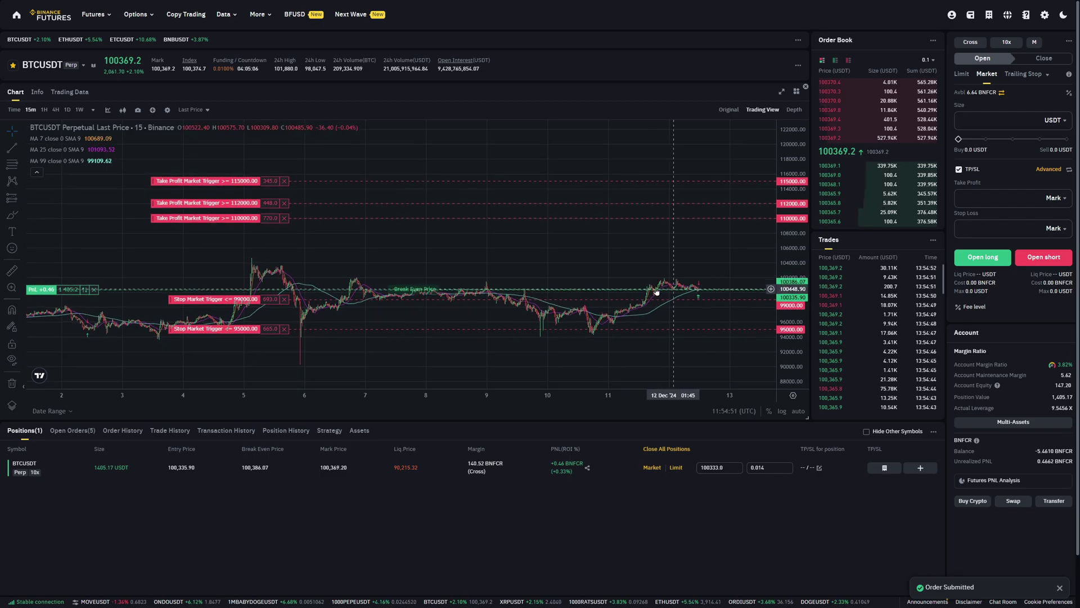
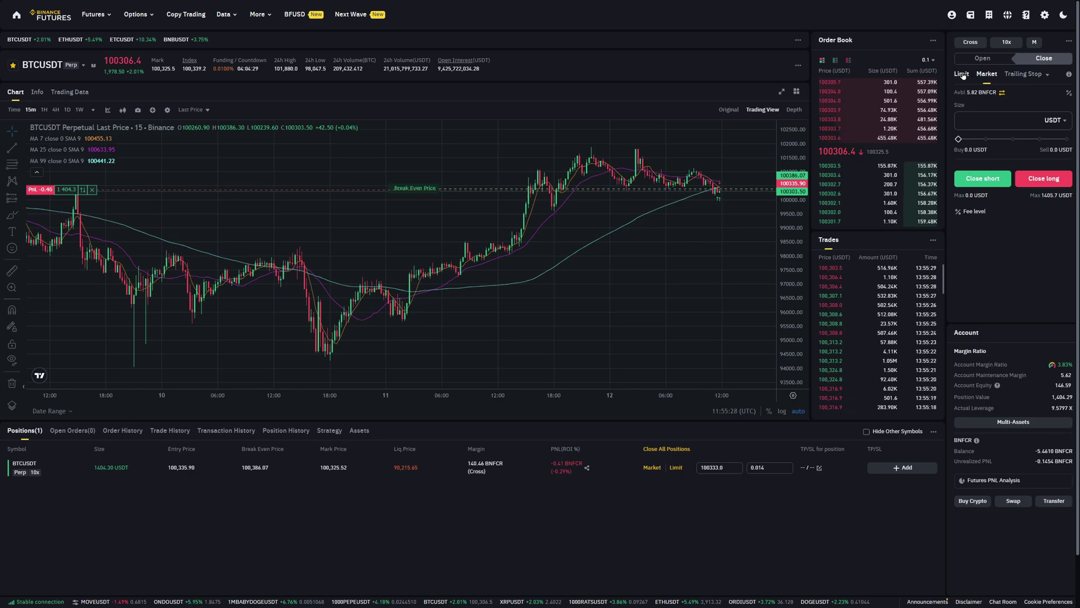
# Choose Trailing Stop as the order type for closing the position and set its callback rate to 1%.
pyautogui.click(961, 74)
pyautogui.click(986, 74)
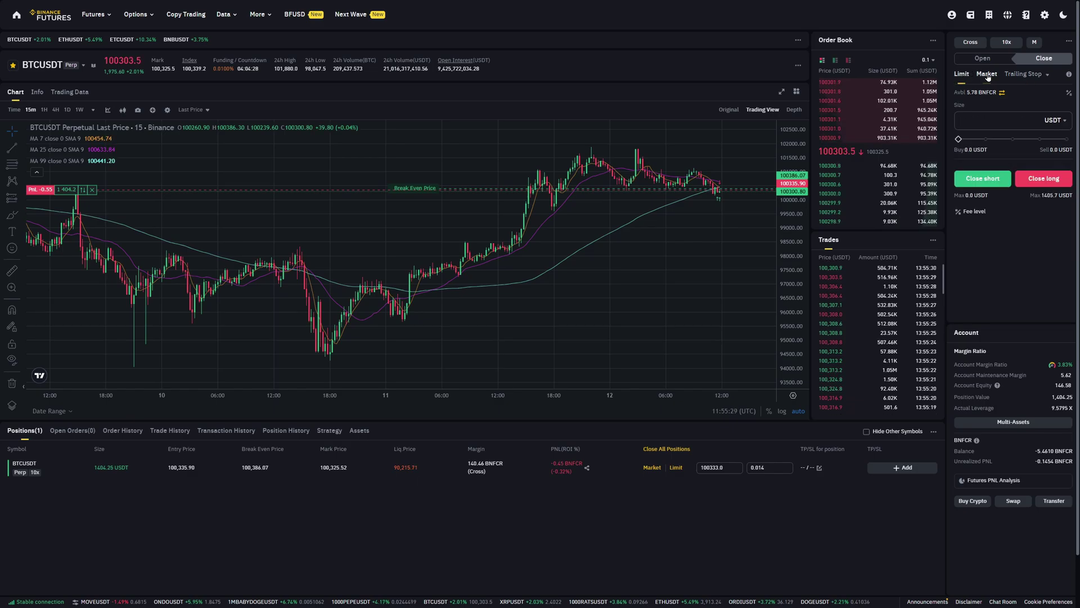
pyautogui.click(1024, 77)
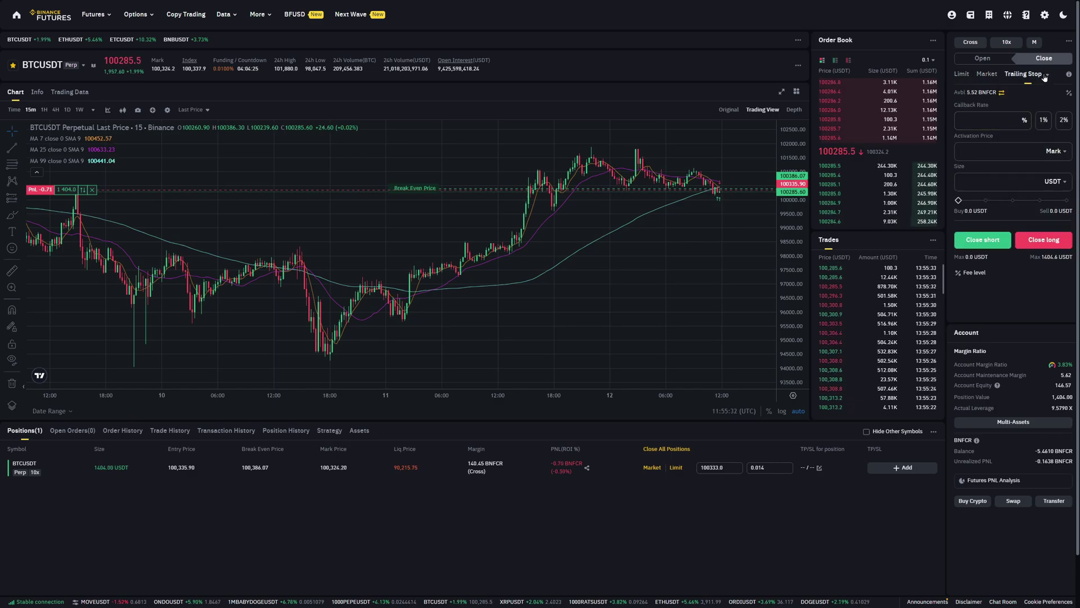
pyautogui.click(1025, 75)
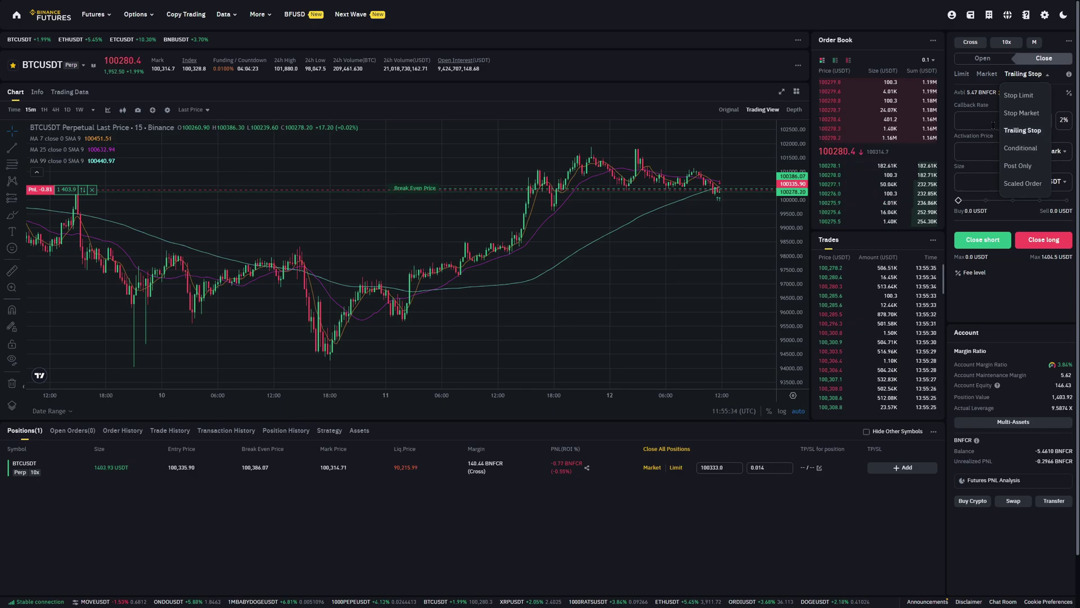
pyautogui.click(963, 121)
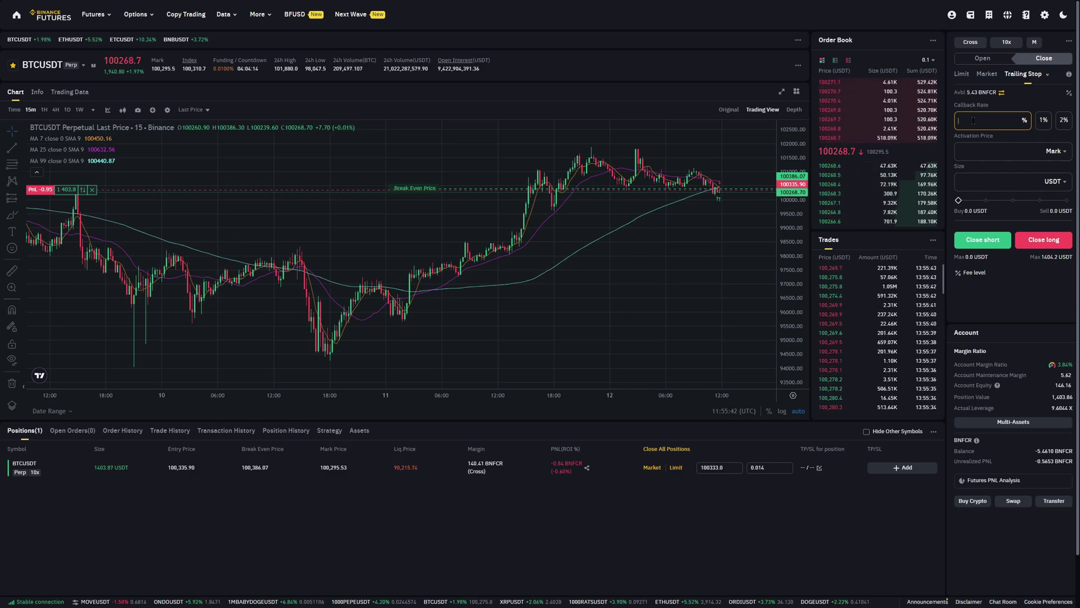
pyautogui.write('1')
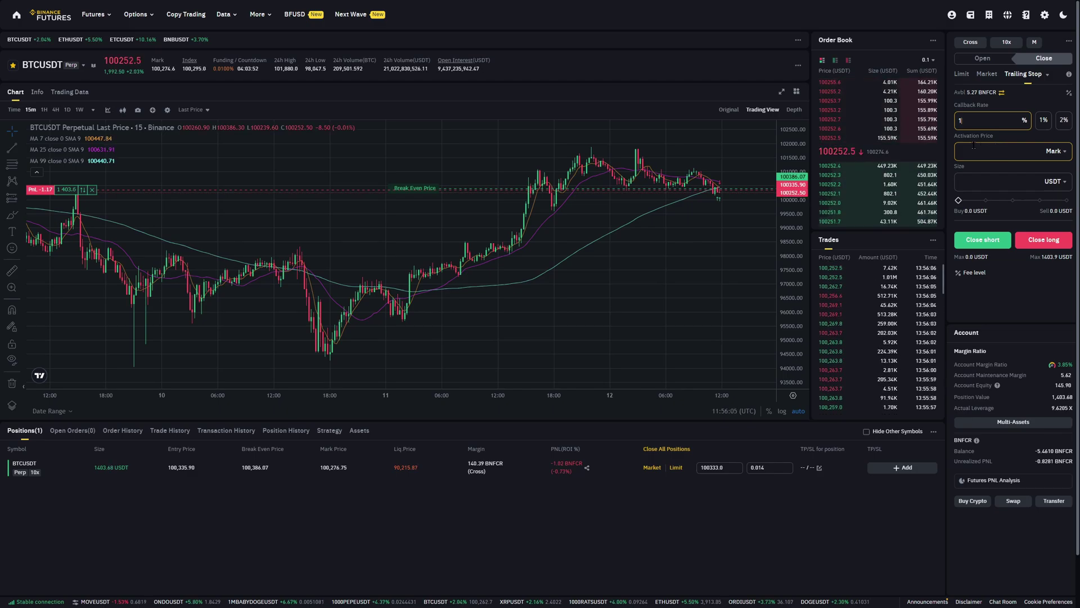
# Measure a price rise of about 1.2% on the chart, starting from the position's entry price level.
pyautogui.scroll(2, 694, 229)
pyautogui.scroll(4, 693, 229)
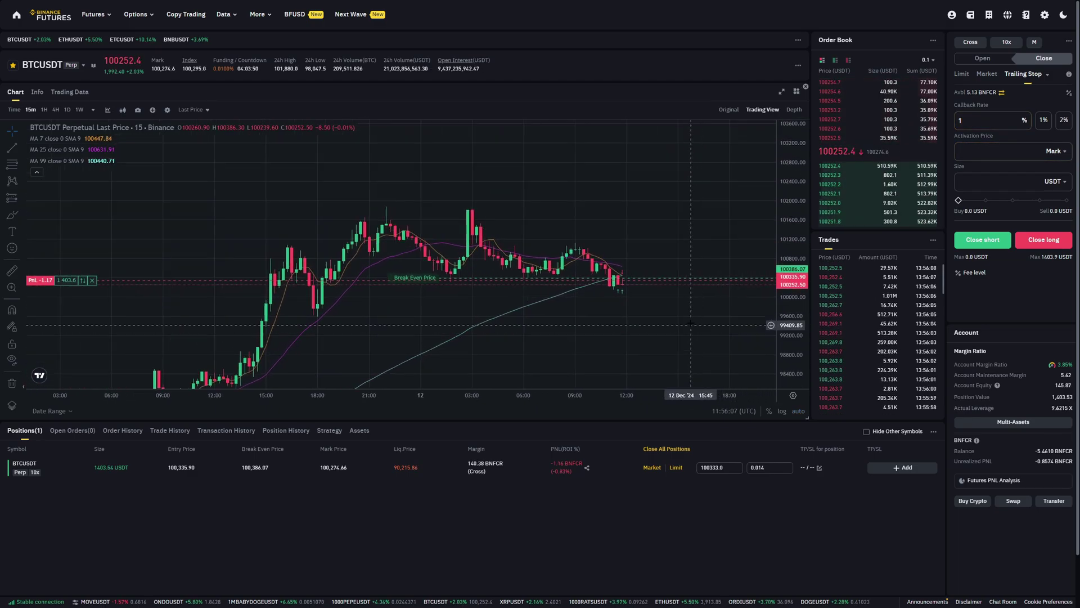
pyautogui.keyDown('shift'); pyautogui.click(648, 280); pyautogui.keyUp('shift')
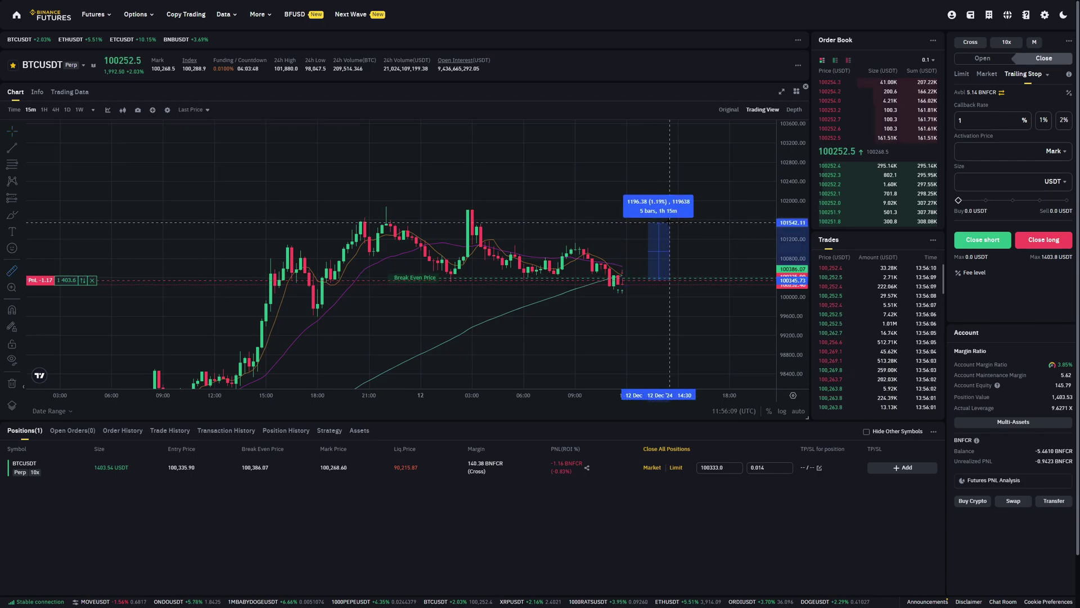
# Enter an activation price of 101000 for the trailing stop and clear the field again.
pyautogui.click(963, 150)
pyautogui.write('1010')
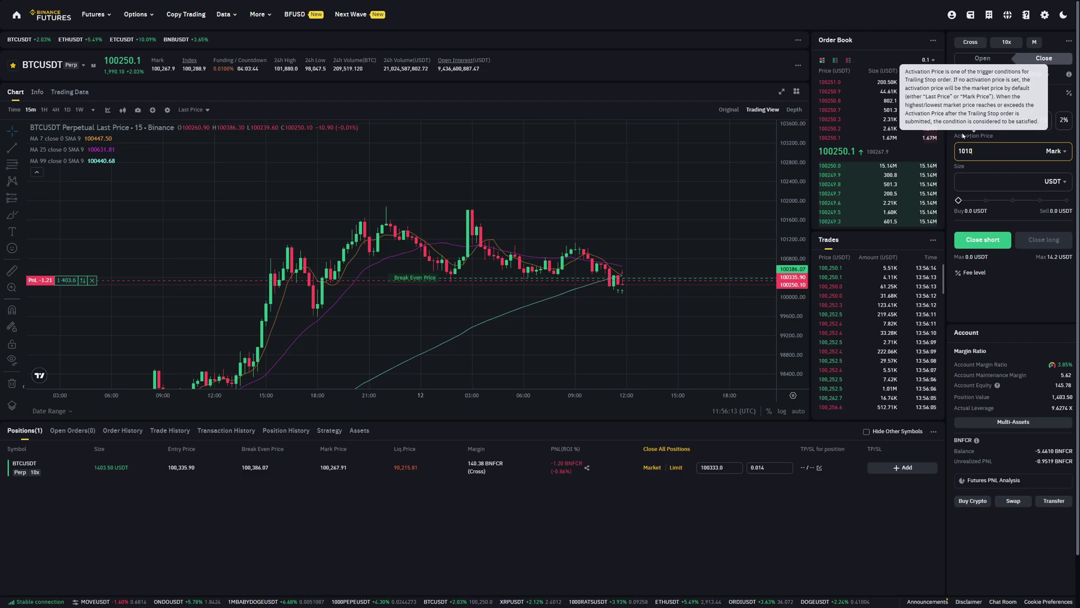
pyautogui.write('00')
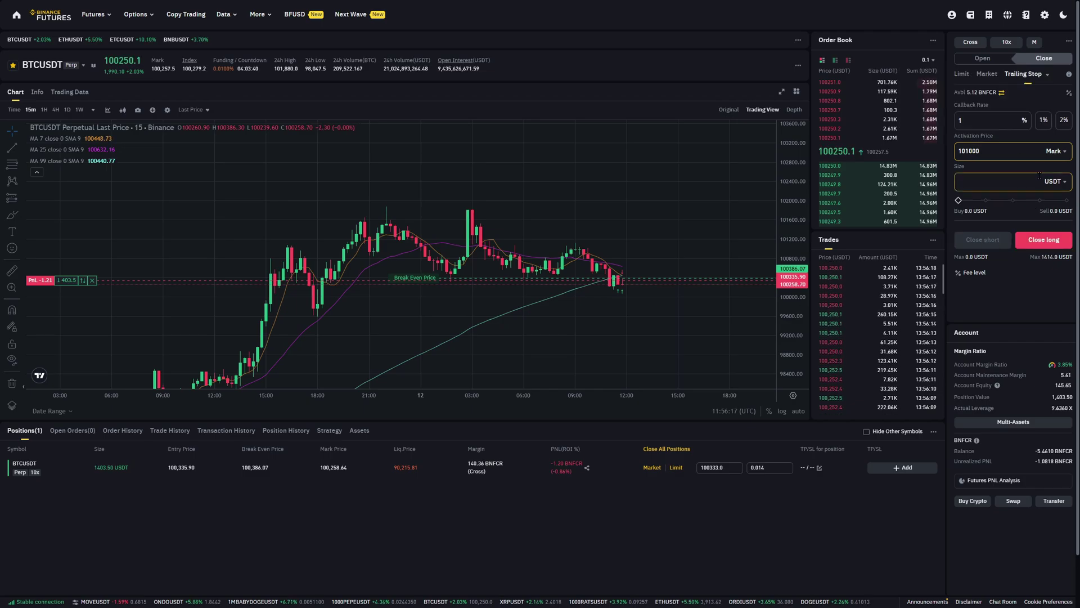
pyautogui.hotkey('shift', 'Tab')
pyautogui.press('BackSpace')
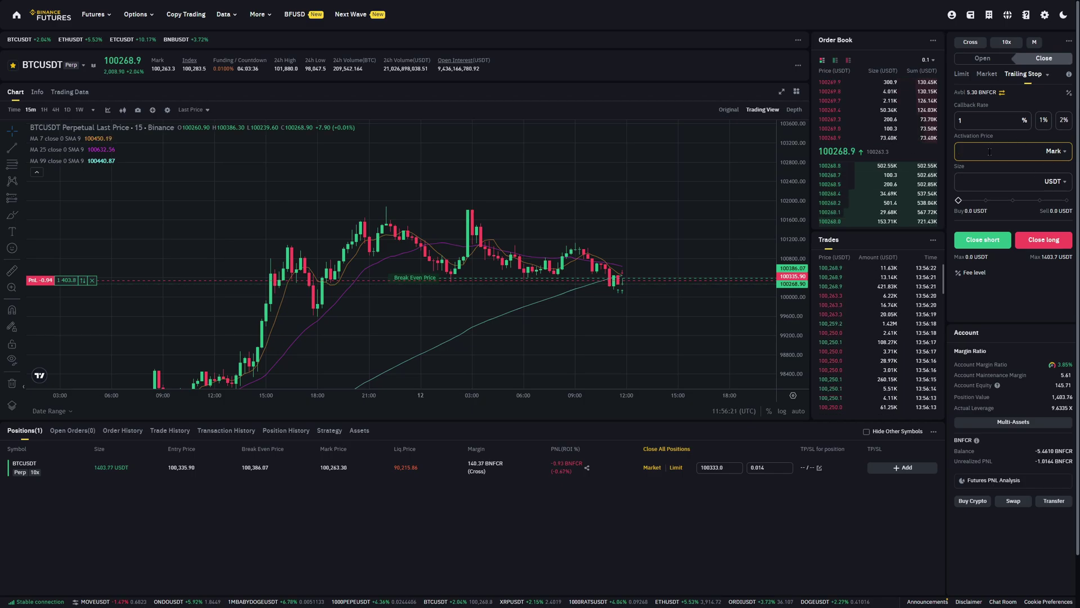
# Set the trailing stop's size to 50% of the position and raise it to 100%.
pyautogui.click(1018, 186)
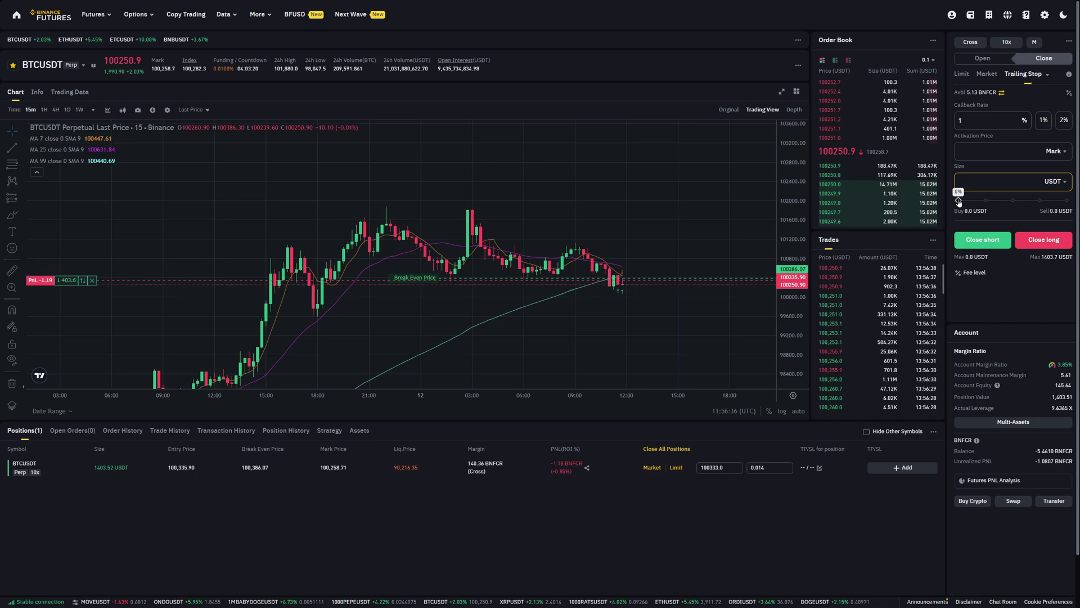
pyautogui.moveTo(958, 202); pyautogui.dragTo(1012, 204)
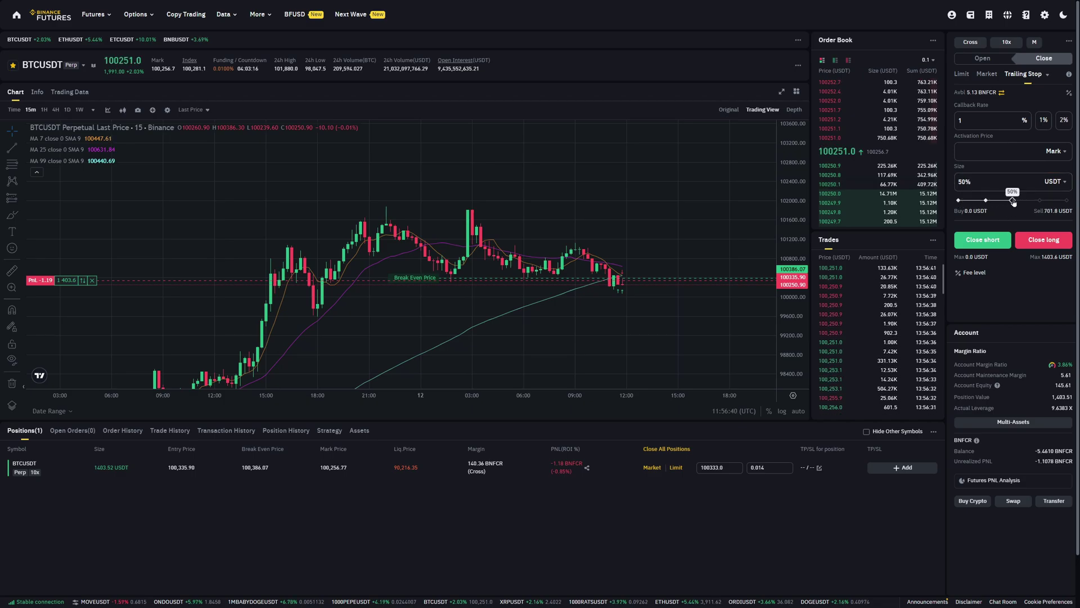
pyautogui.moveTo(1013, 202); pyautogui.dragTo(1071, 206)
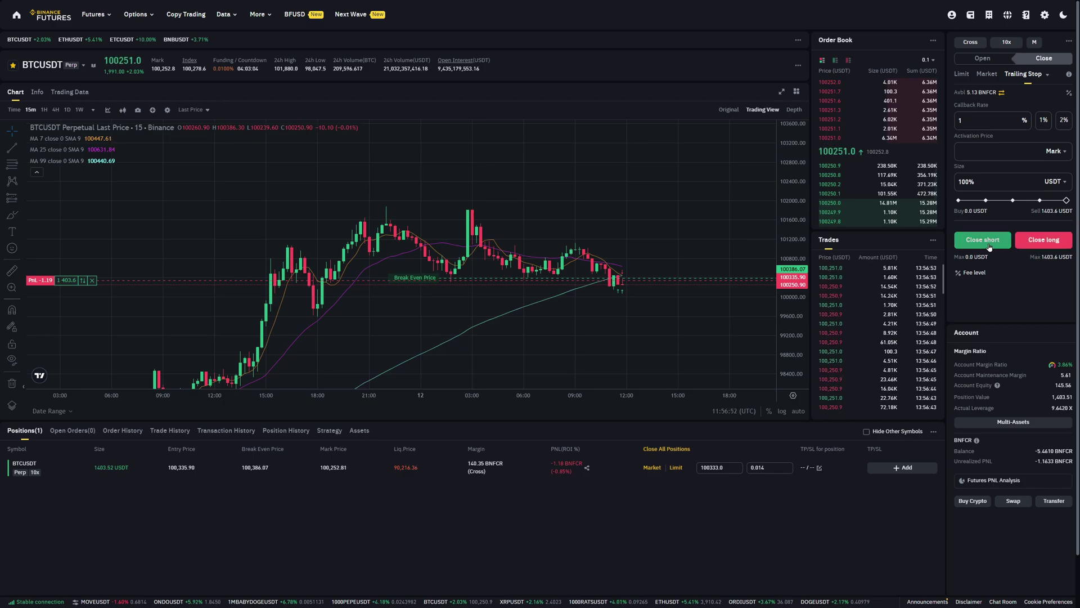
# Submit the trailing stop order that closes the long, and measure a price rise of about 0.31% from the latest candle on the chart.
pyautogui.click(1054, 241)
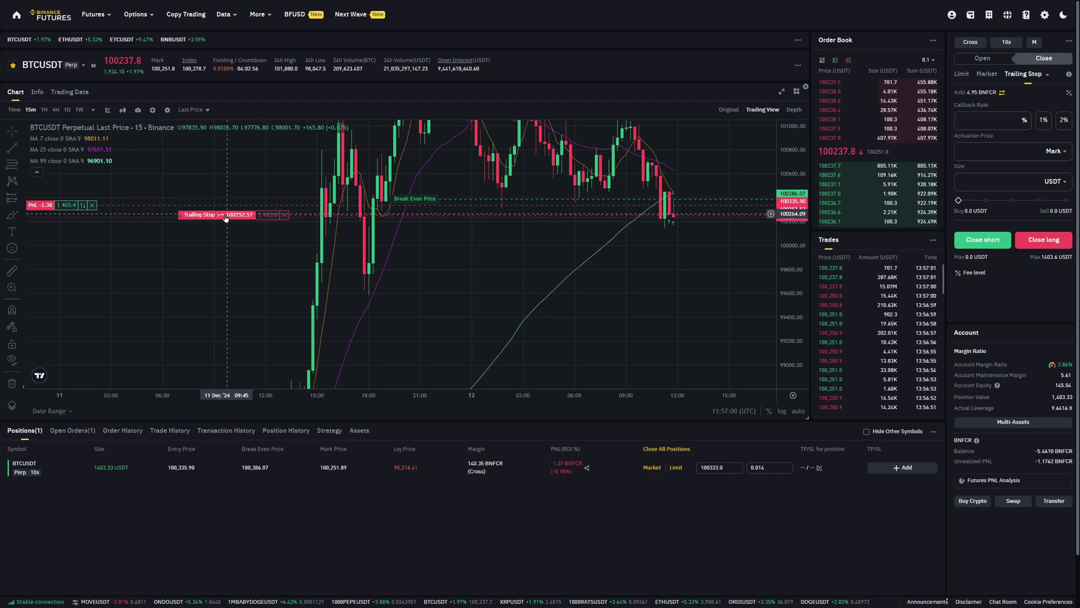
pyautogui.scroll(3, 692, 189)
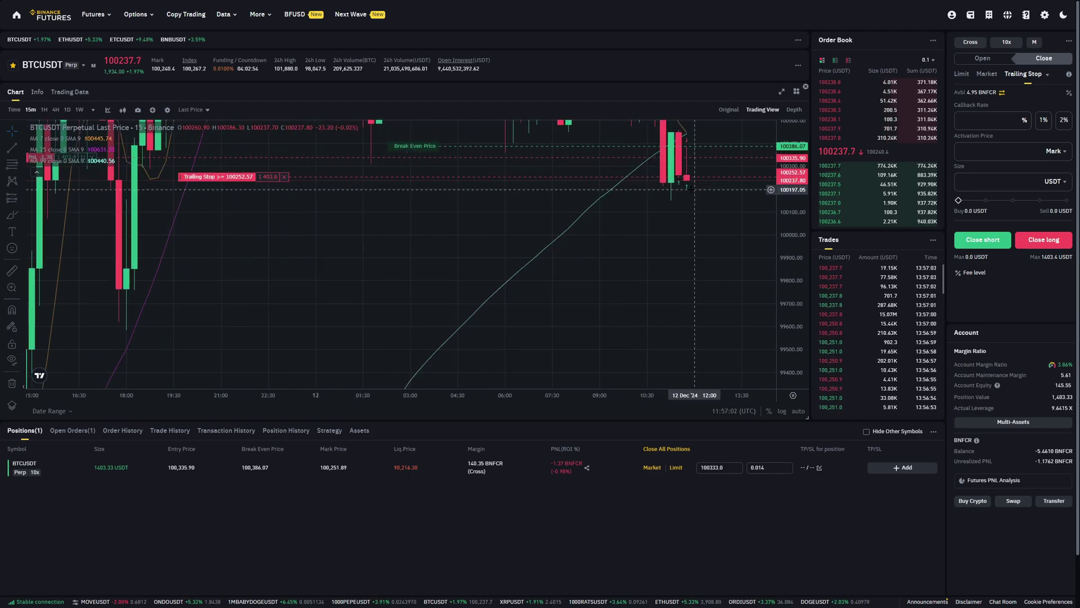
pyautogui.scroll(3, 673, 228)
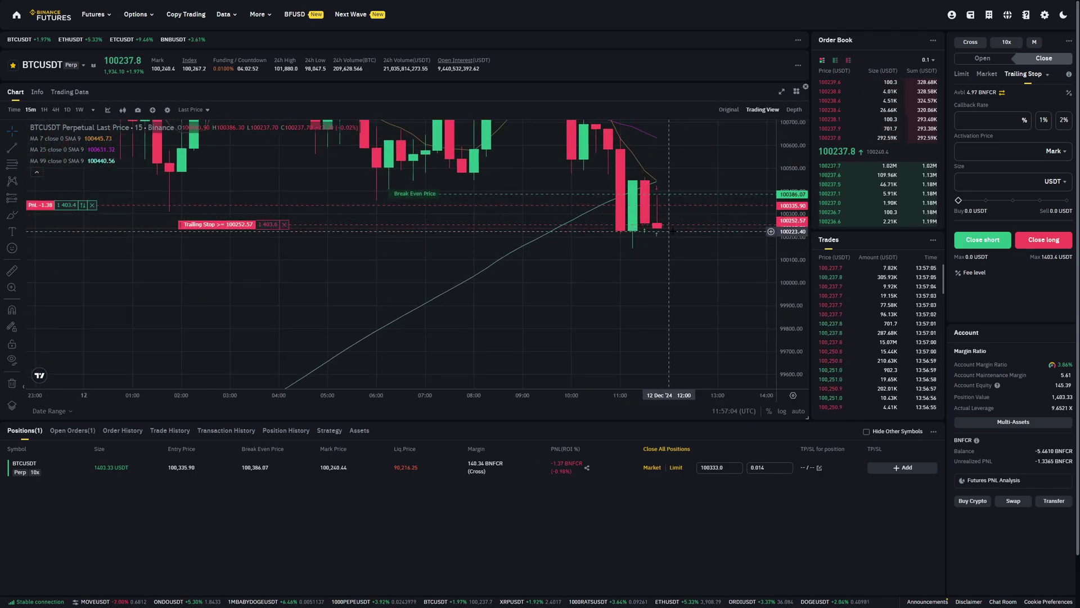
pyautogui.keyDown('shift'); pyautogui.click(669, 228); pyautogui.keyUp('shift')
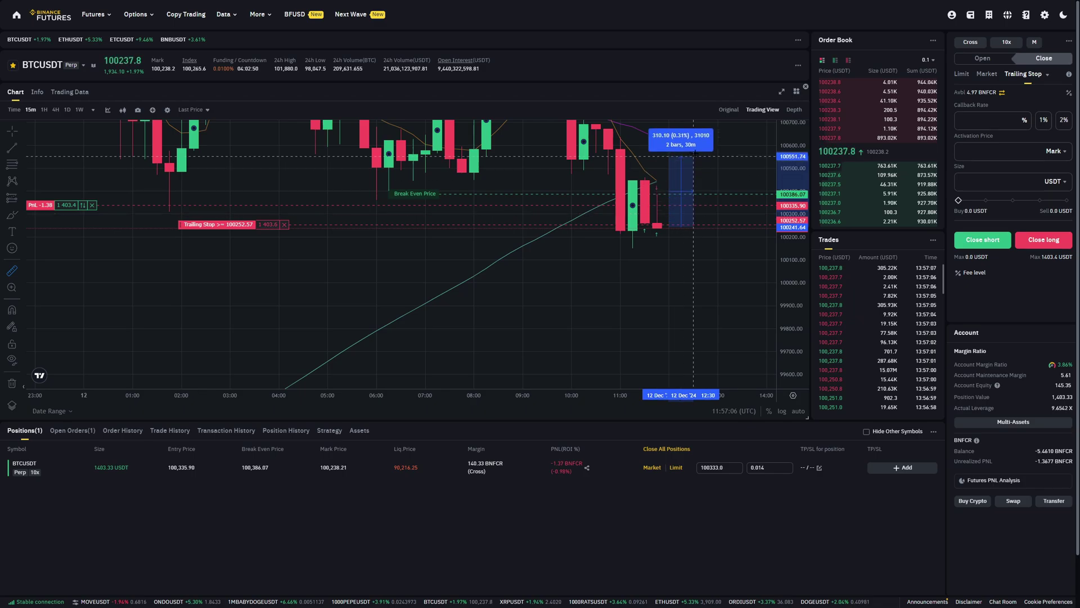
pyautogui.scroll(-5, 701, 225)
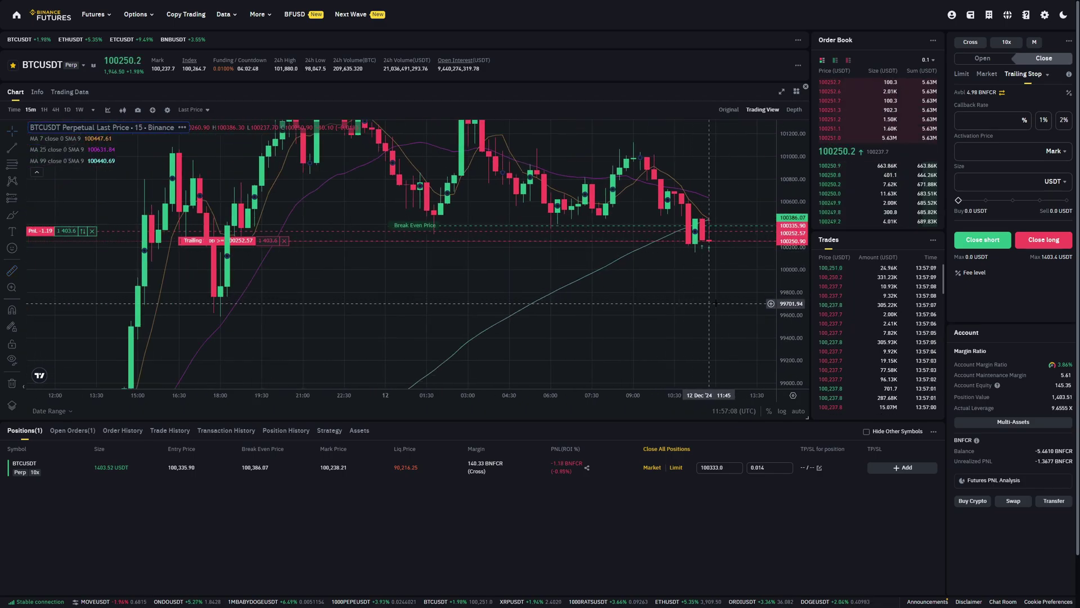
pyautogui.scroll(-5, 709, 304)
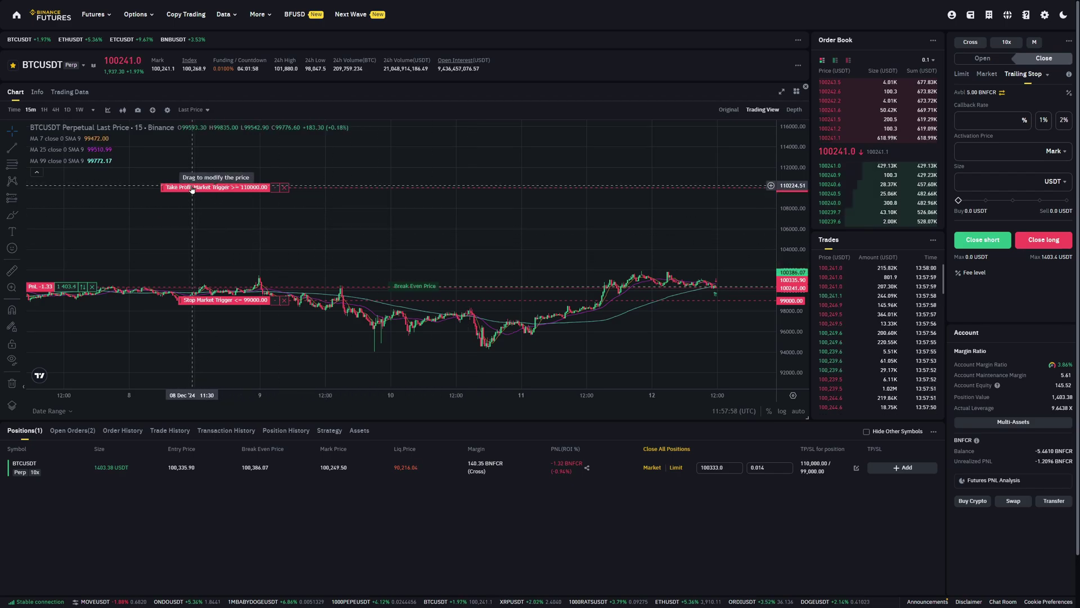
# Move the position's take profit line on the chart to about 103712 and its stop loss line to about 97472, confirming the change.
pyautogui.moveTo(192, 190); pyautogui.dragTo(179, 268)
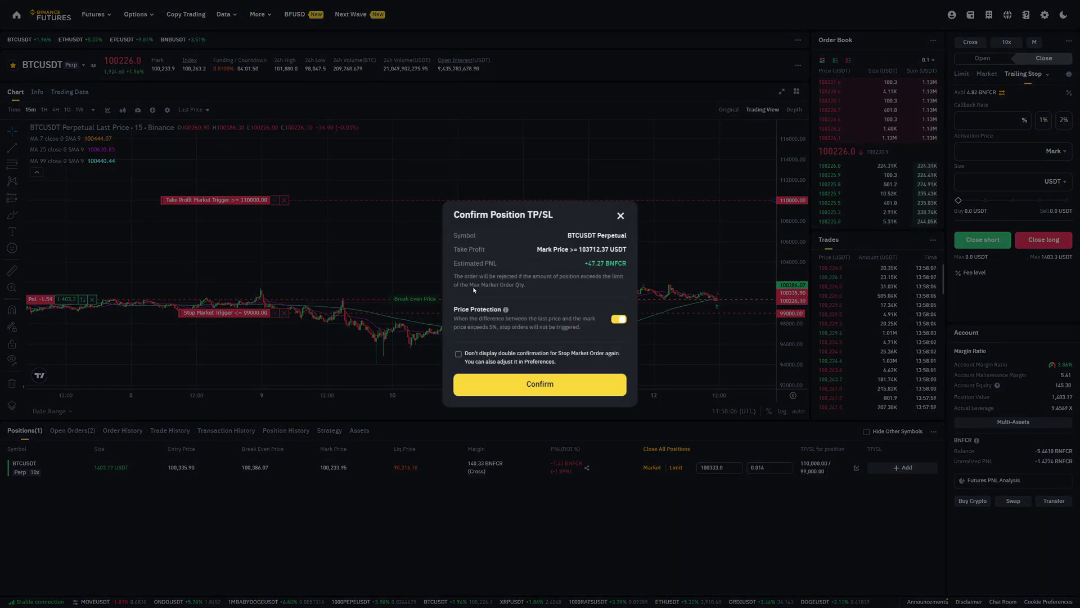
pyautogui.click(527, 388)
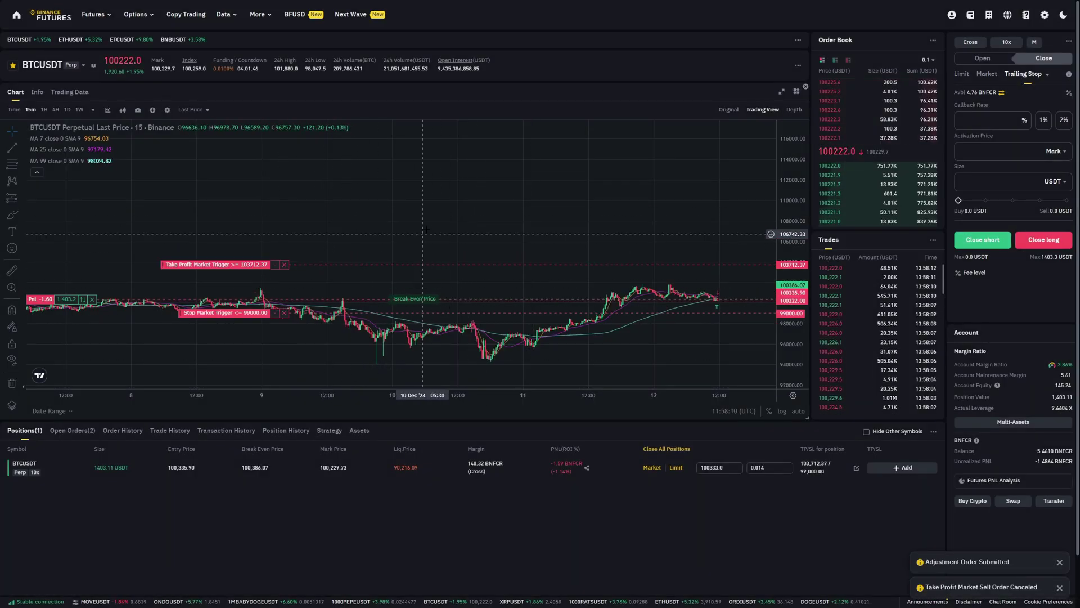
pyautogui.moveTo(427, 298); pyautogui.dragTo(414, 251)
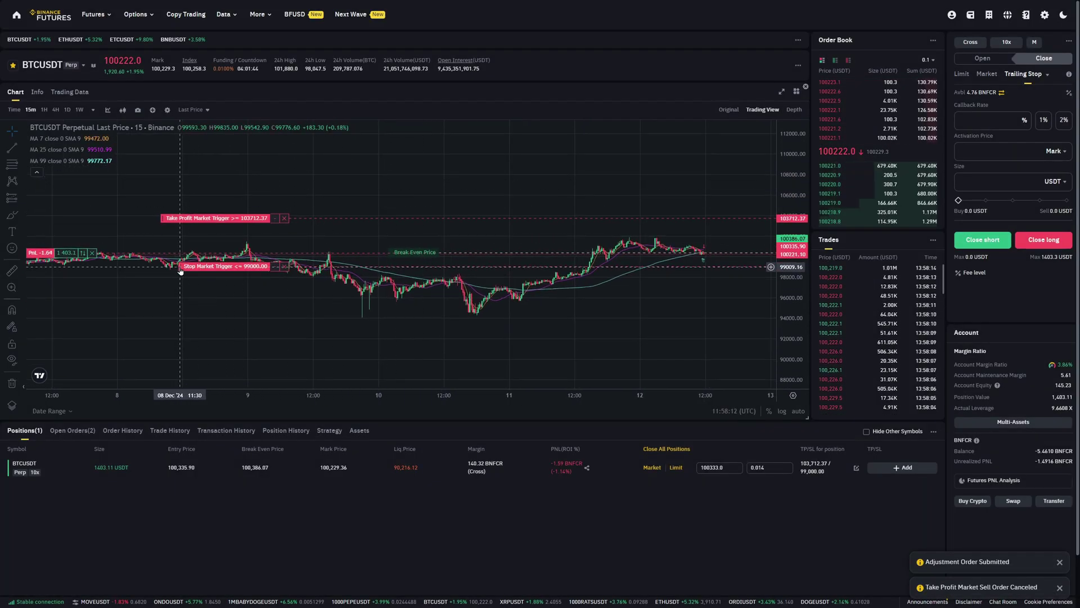
pyautogui.moveTo(181, 266); pyautogui.dragTo(182, 281)
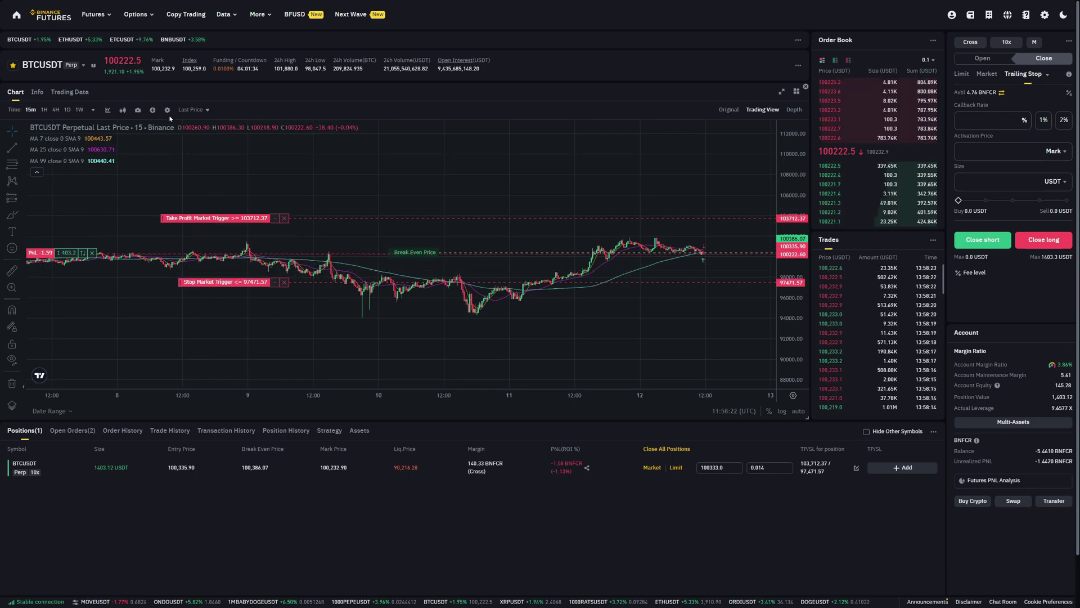
# Hide the open orders on the chart and show them again.
pyautogui.click(138, 110)
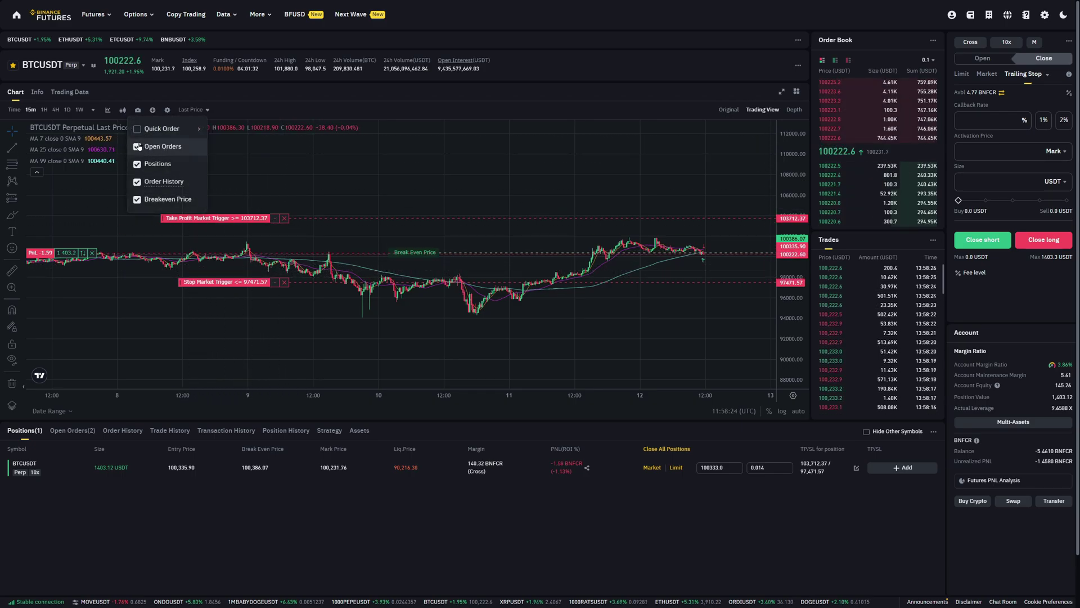
pyautogui.click(139, 150)
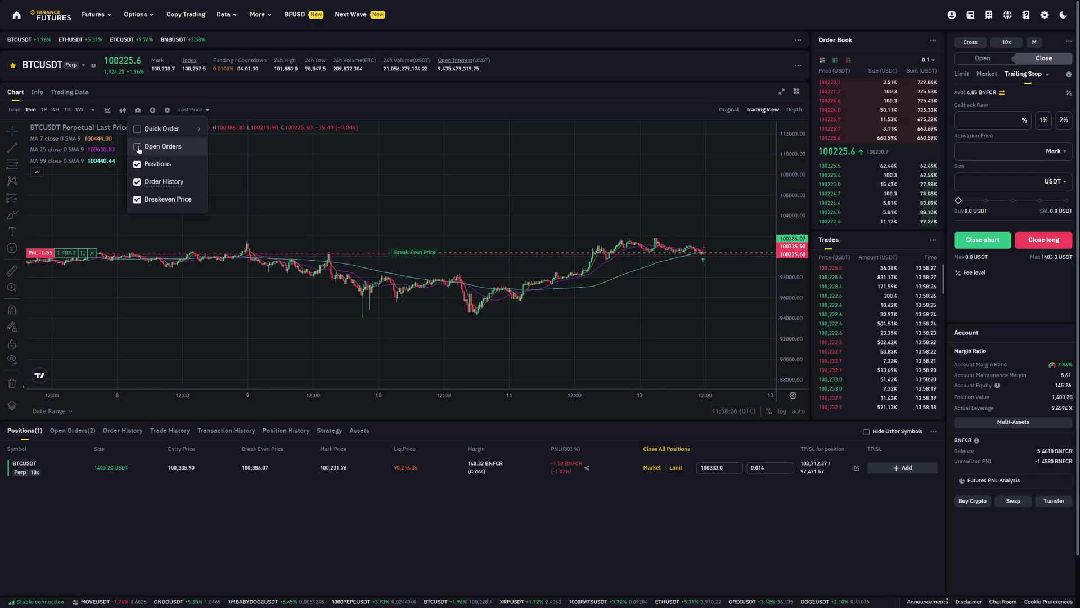
pyautogui.click(138, 146)
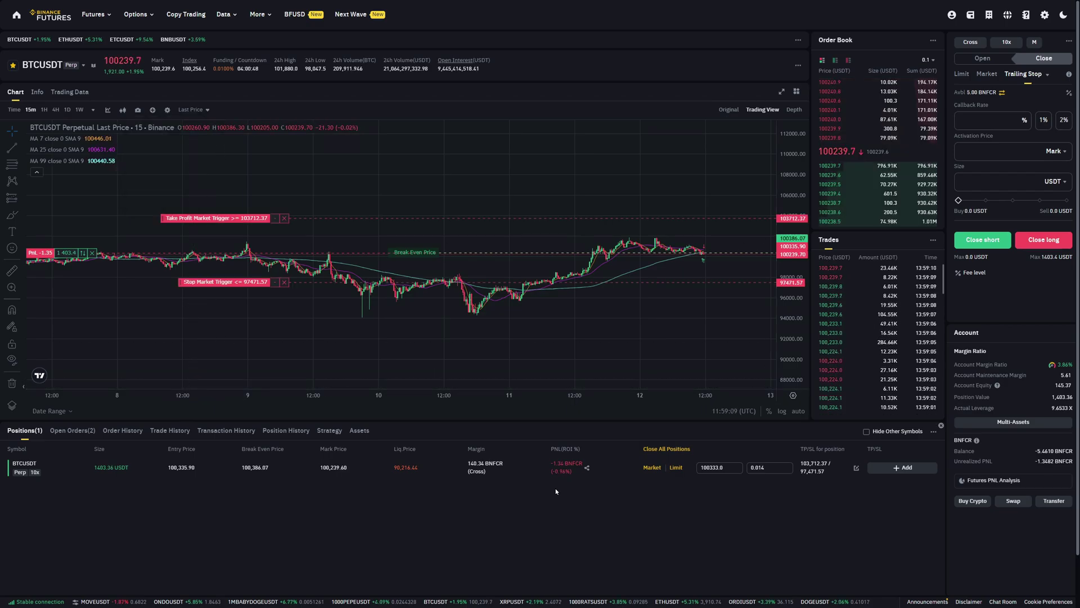
# Edit the TP/SL for the entire position, setting take profit to 104999 and stop loss to 97500, and confirm.
pyautogui.moveTo(801, 449); pyautogui.dragTo(813, 451)
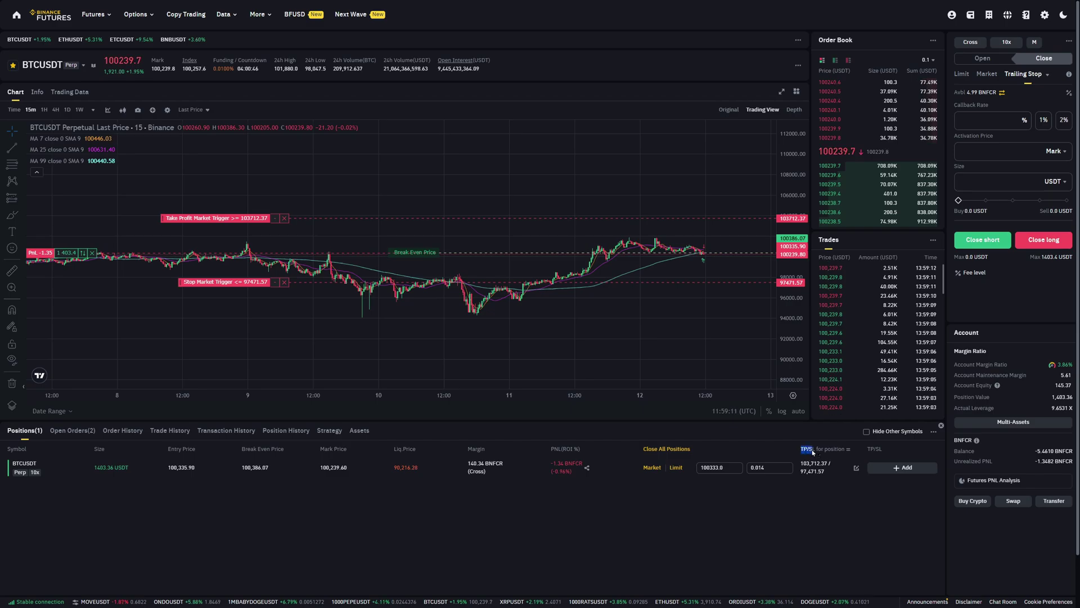
pyautogui.click(855, 468)
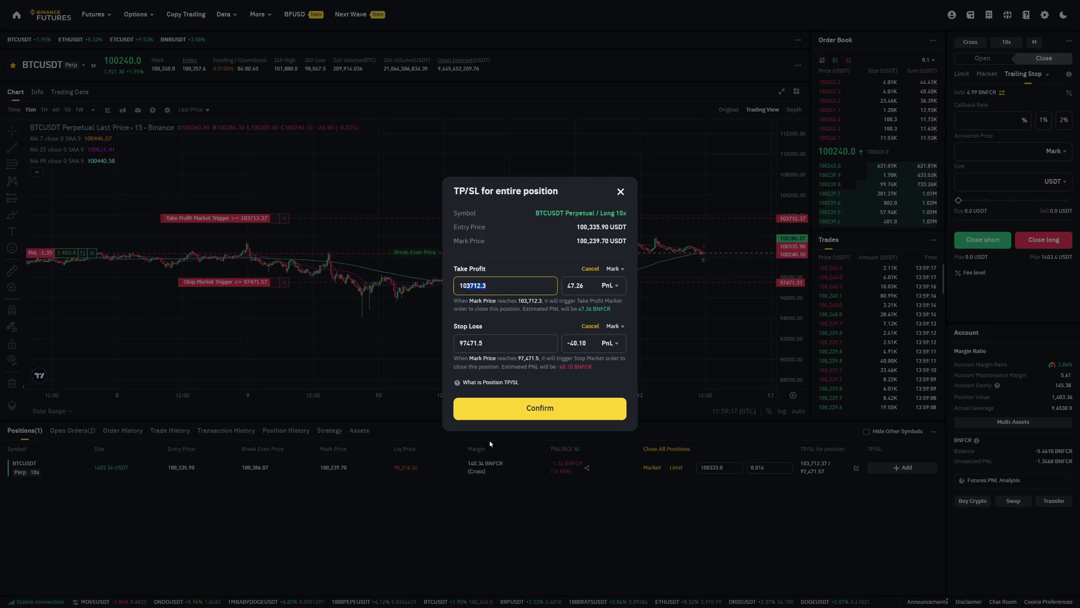
pyautogui.write('4999')
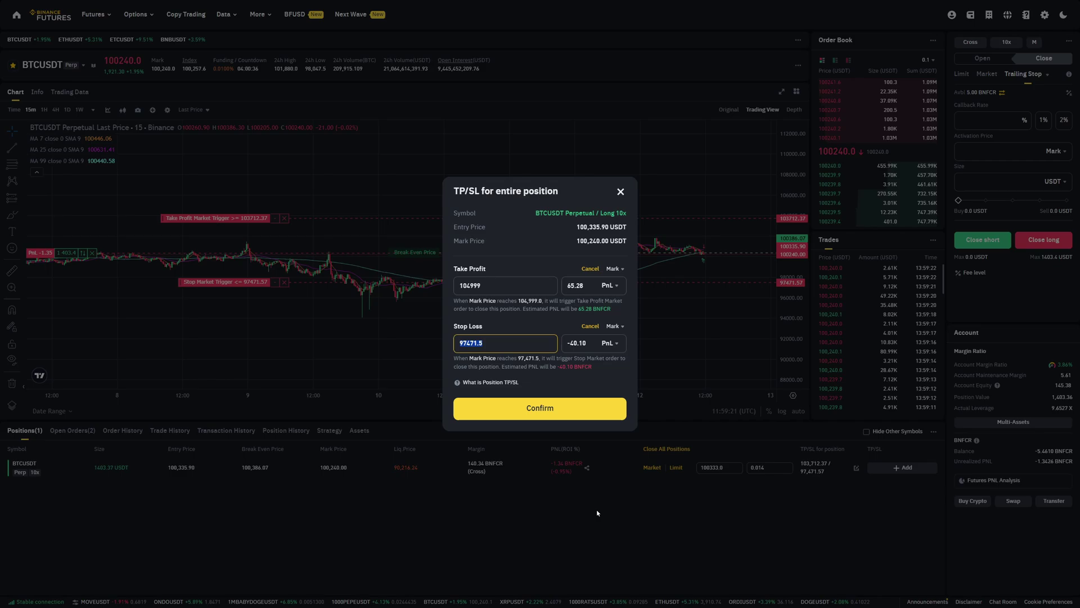
pyautogui.write('975000')
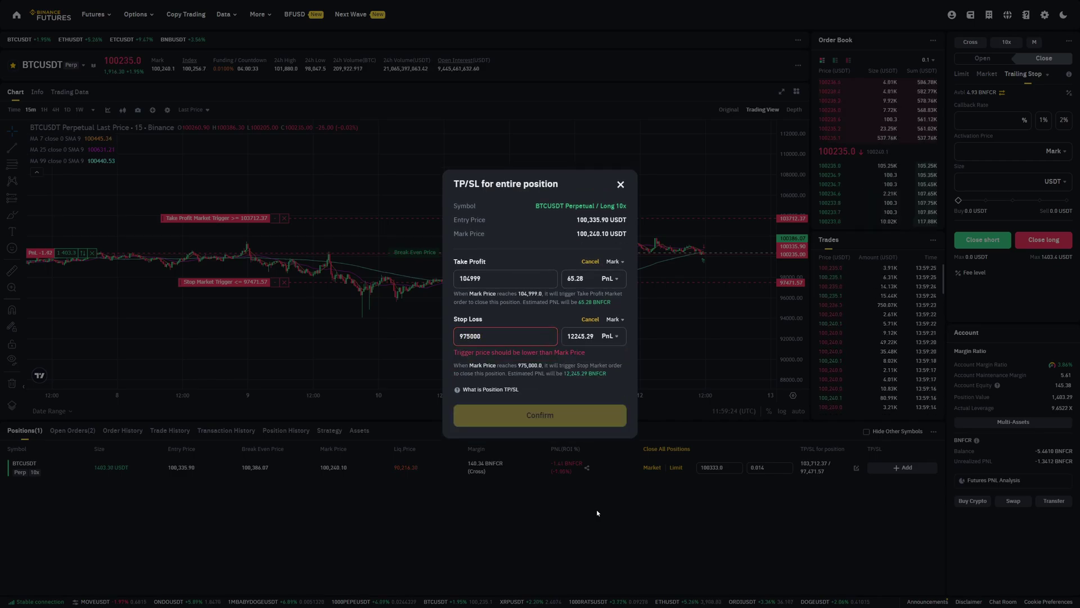
pyautogui.press('BackSpace')
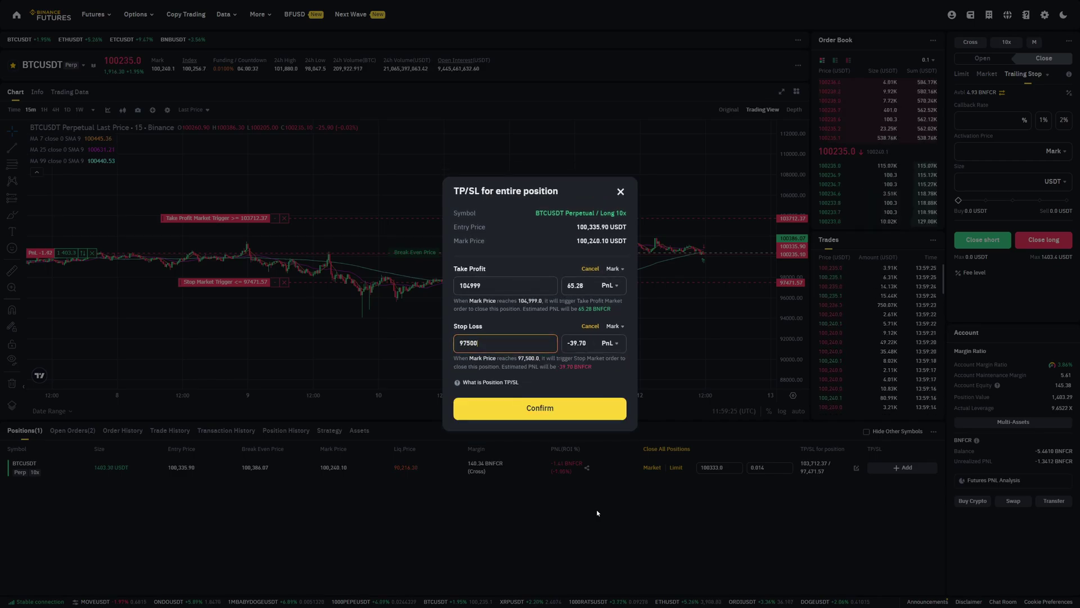
pyautogui.click(541, 408)
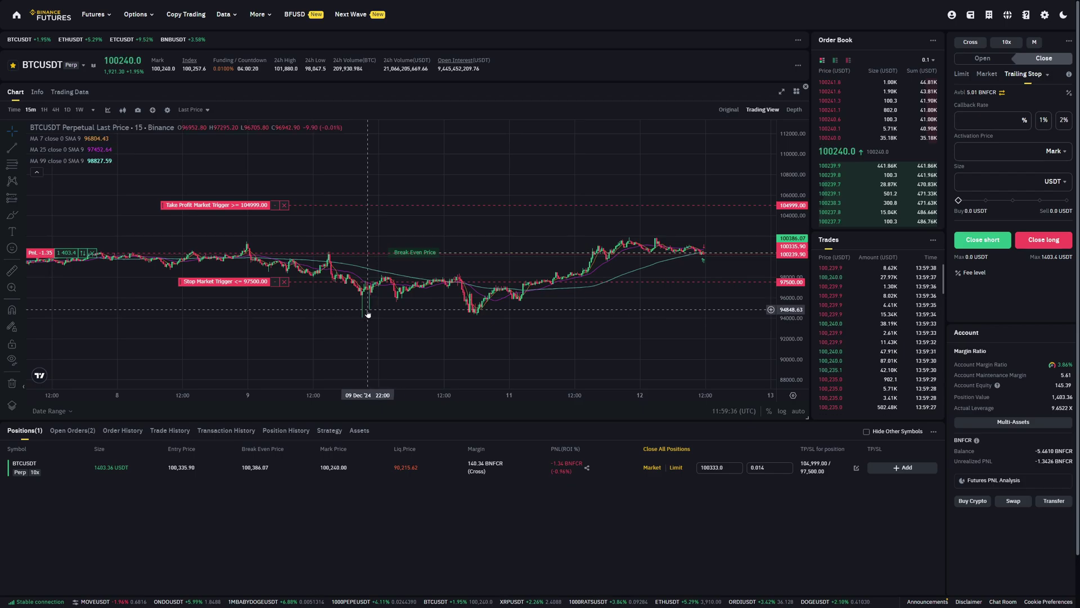
# Cancel the position's stop loss order at 97500 directly on the chart.
pyautogui.click(284, 285)
pyautogui.click(167, 110)
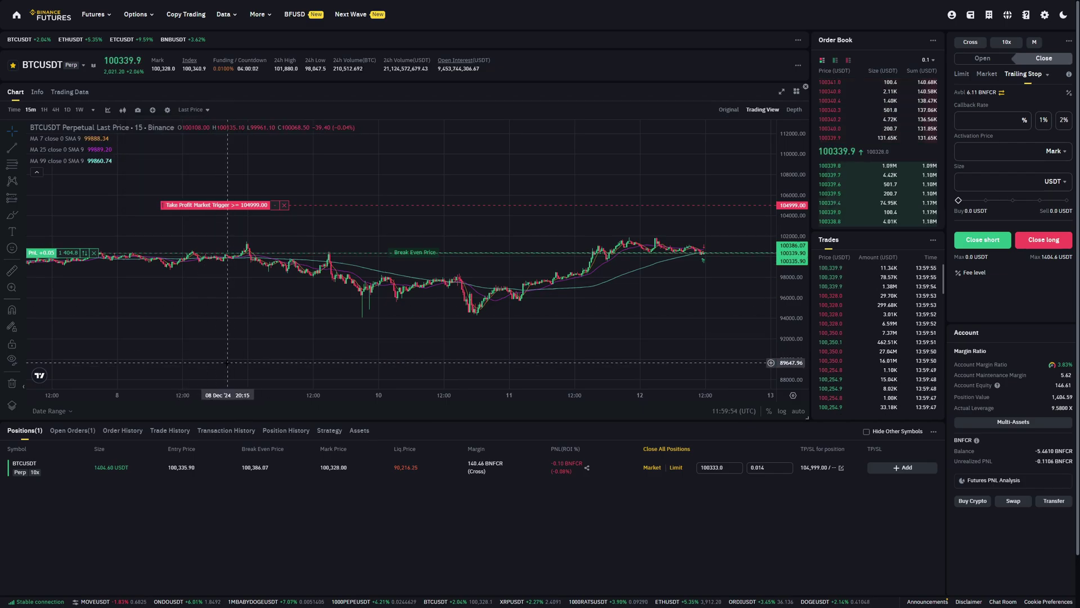
# Toggle the hiding of other symbols in the open orders, cancel the remaining take profit order there and return to the positions.
pyautogui.click(68, 434)
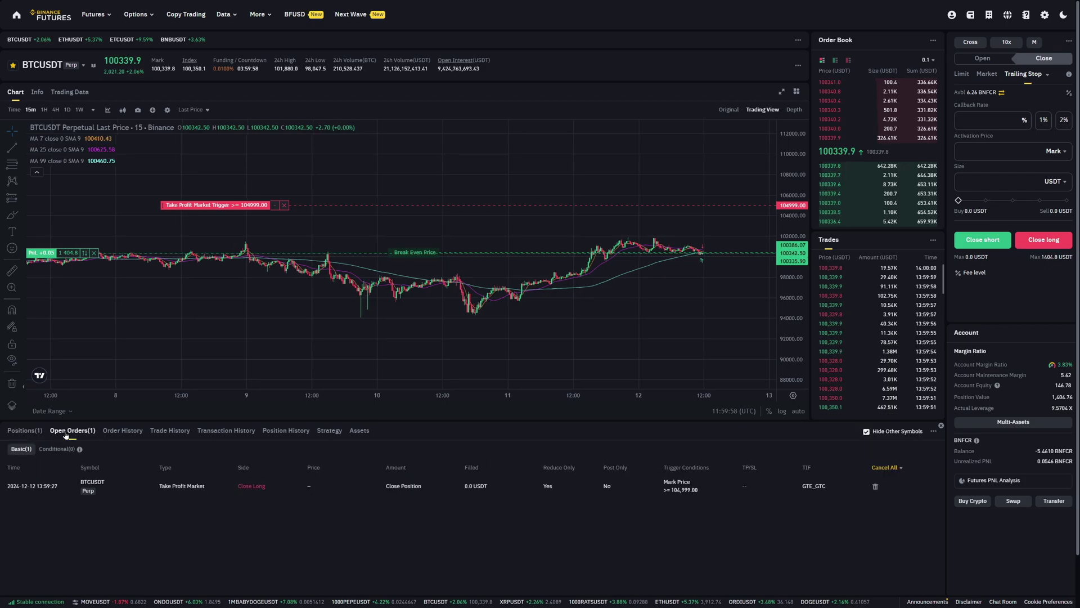
pyautogui.click(865, 432)
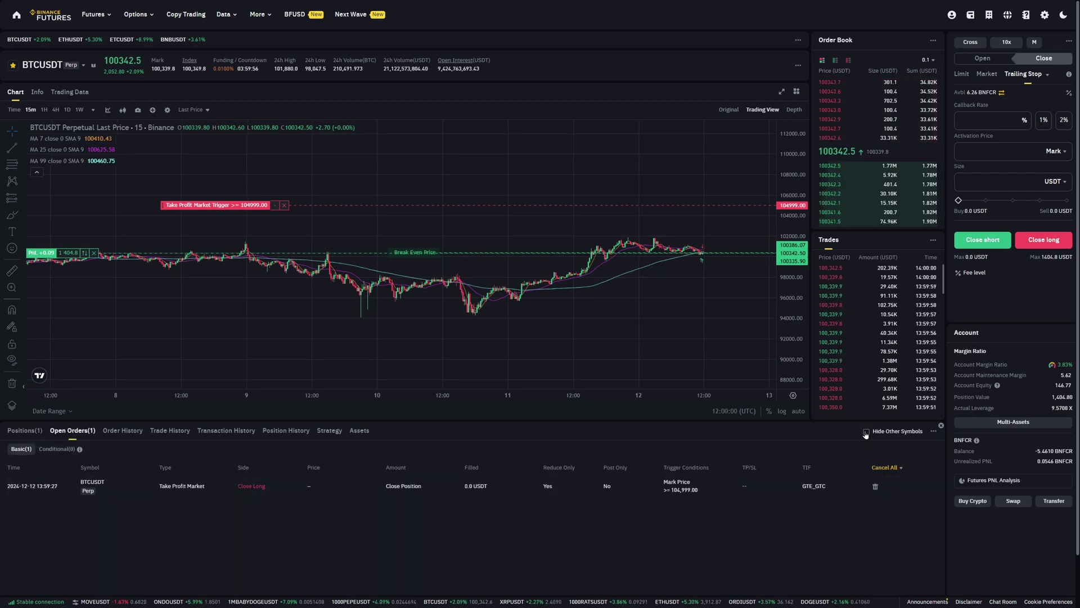
pyautogui.click(866, 433)
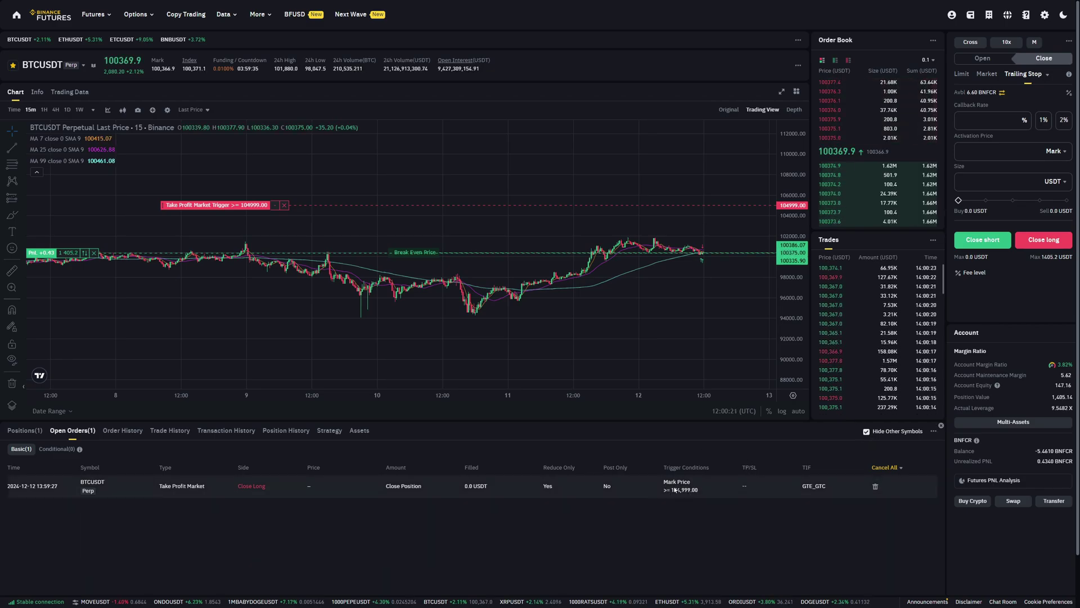
pyautogui.click(875, 487)
pyautogui.click(25, 429)
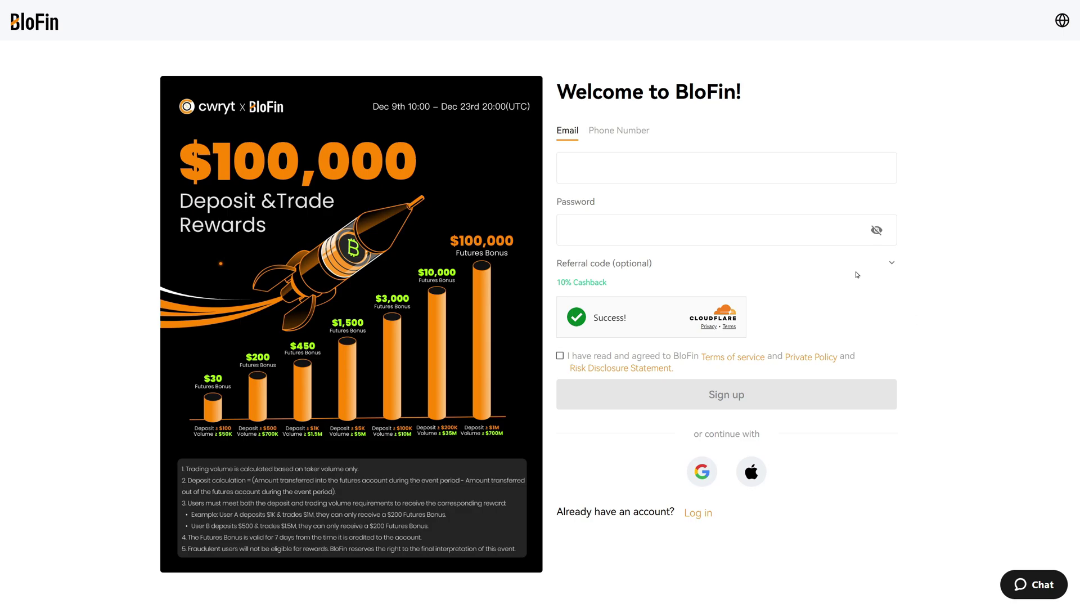
# Examine the cashback offer on the BloFin sign-up page, switch to the Bitunix sign-up page and highlight its newcomer bonus amount.
pyautogui.moveTo(622, 283); pyautogui.dragTo(558, 283)
pyautogui.click(558, 282)
pyautogui.hotkey('ctrl', 'Tab')
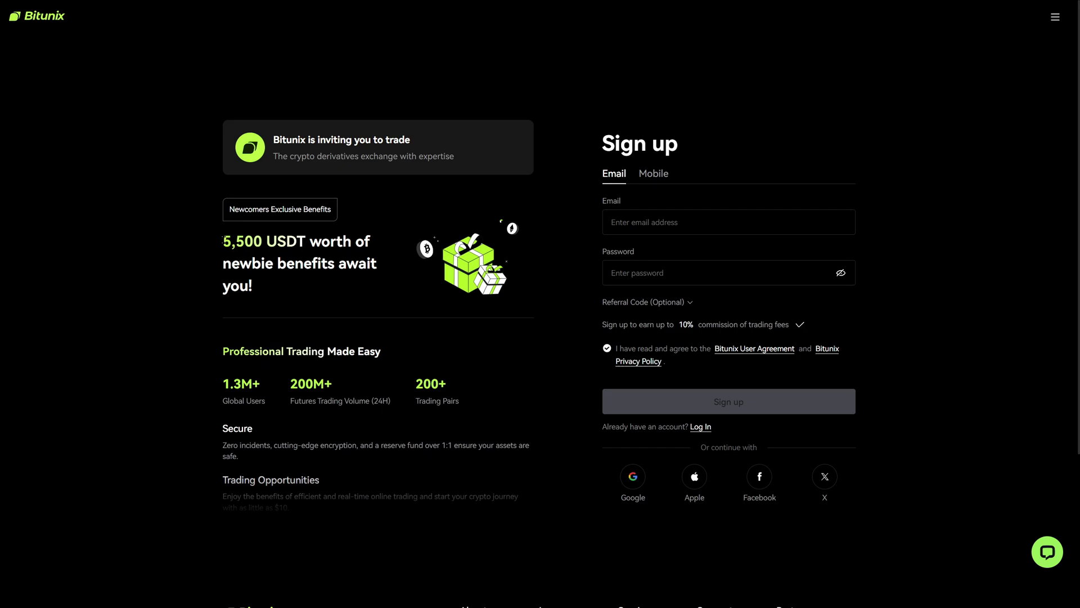
pyautogui.moveTo(223, 240); pyautogui.dragTo(261, 240)
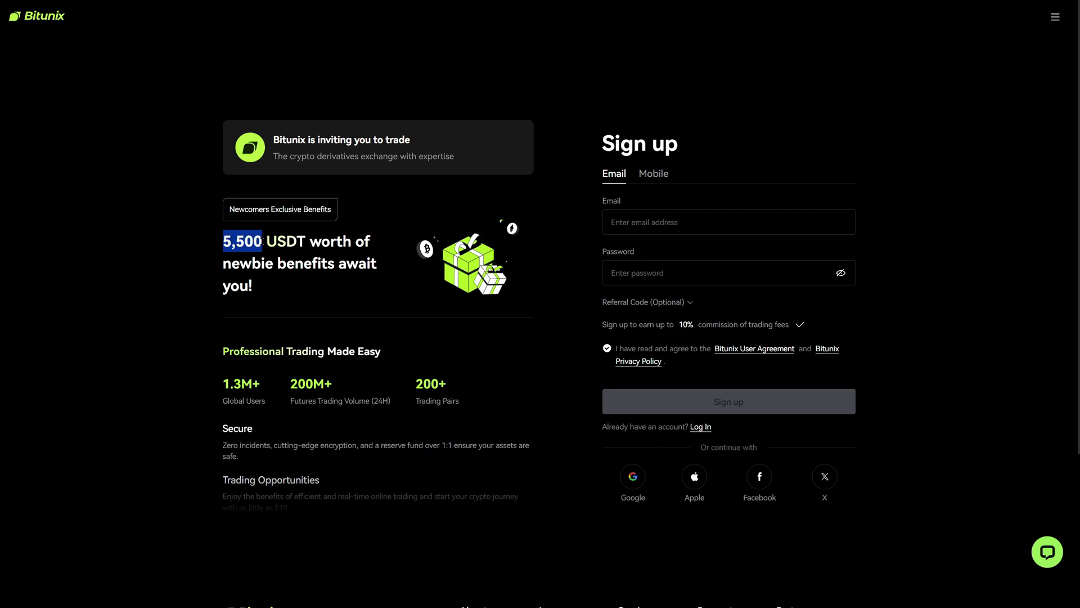
pyautogui.click(318, 266)
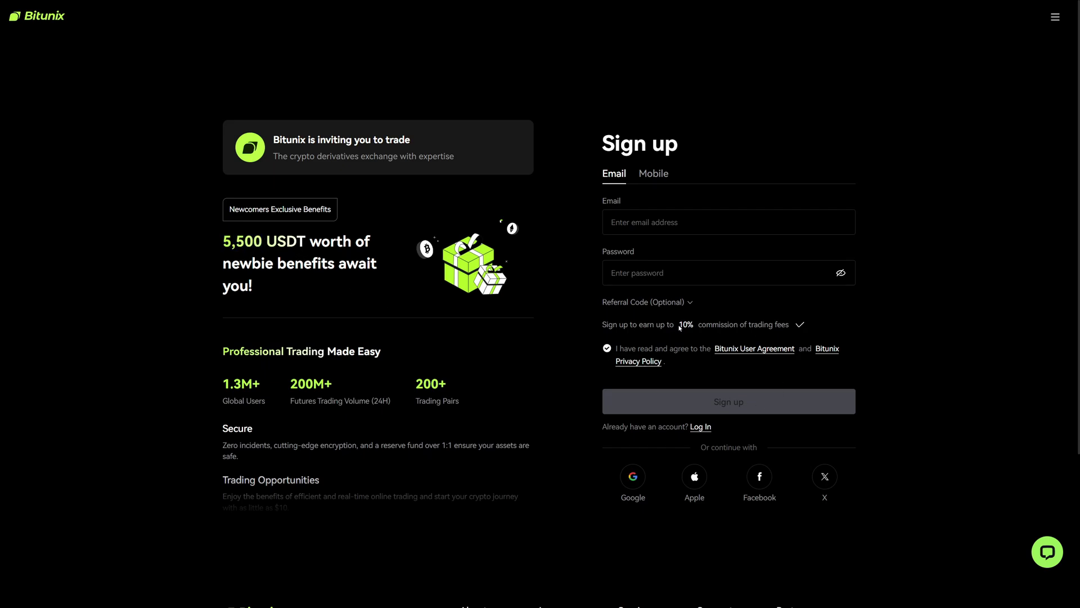